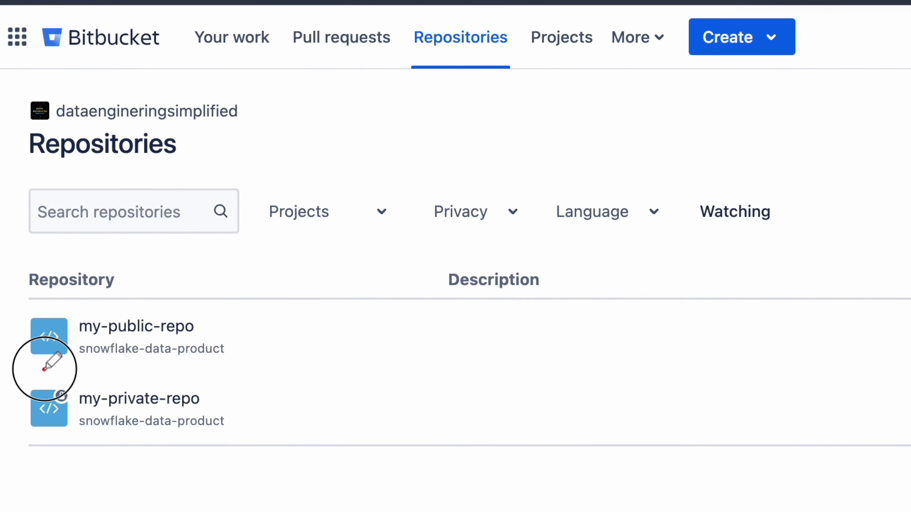
{"action": "mouse_move", "coordinate": [43, 370]}
{"action": "left_mouse_down"}
{"action": "mouse_move", "coordinate": [61, 390]}
{"action": "mouse_move", "coordinate": [59, 381]}
{"action": "left_mouse_up"}
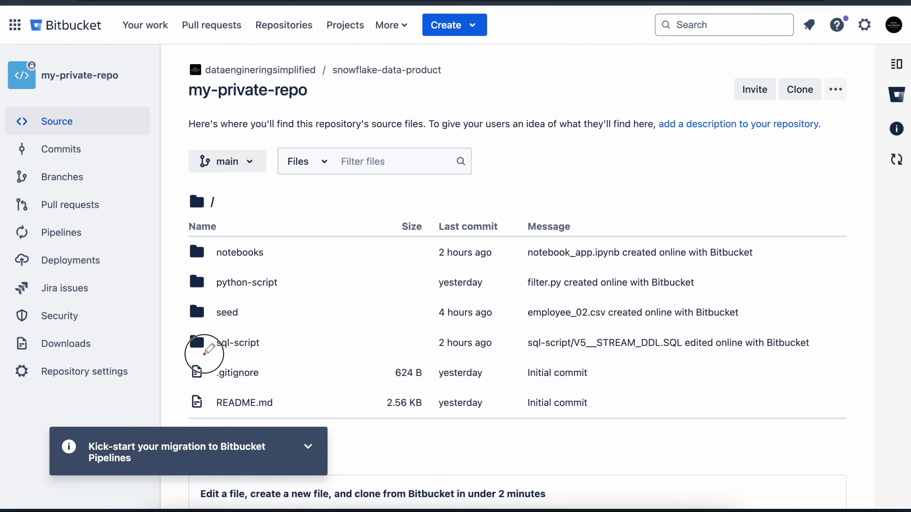
{"action": "left_click_drag", "start_coordinate": [204, 354], "coordinate": [271, 354]}
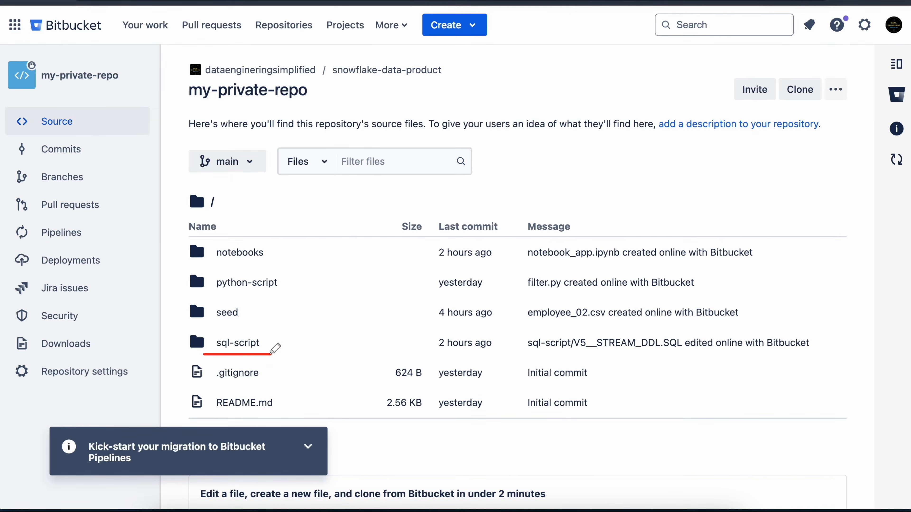
{"action": "left_click_drag", "start_coordinate": [208, 325], "coordinate": [253, 324]}
{"action": "left_click_drag", "start_coordinate": [214, 294], "coordinate": [298, 294]}
{"action": "mouse_move", "coordinate": [215, 265]}
{"action": "left_mouse_down"}
{"action": "mouse_move", "coordinate": [287, 266]}
{"action": "mouse_move", "coordinate": [296, 291]}
{"action": "mouse_move", "coordinate": [285, 356]}
{"action": "left_mouse_up"}
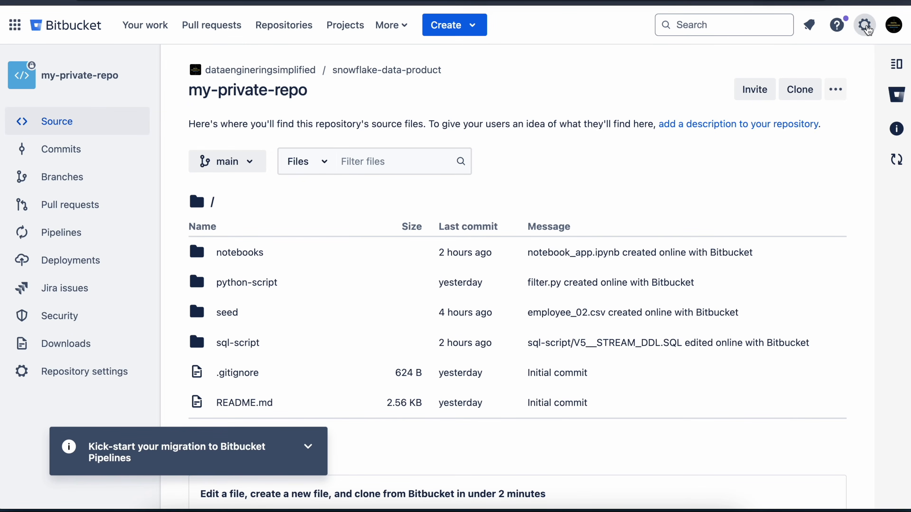
- Open the app passwords page in the personal Bitbucket settings
{"action": "left_click", "coordinate": [865, 25]}
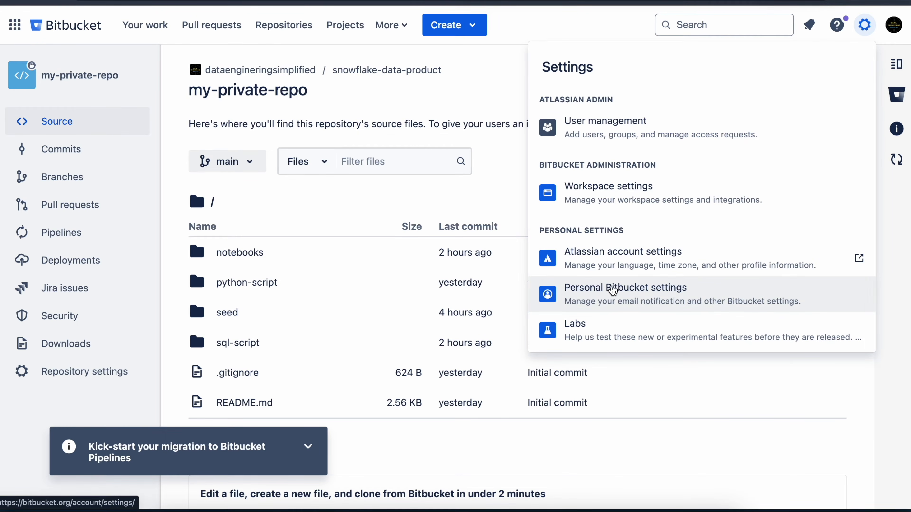
{"action": "left_click", "coordinate": [609, 290]}
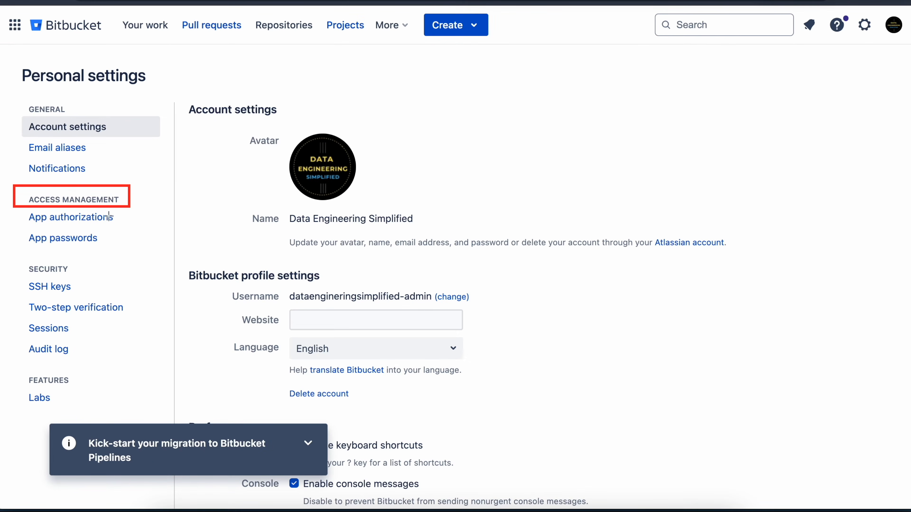
{"action": "left_click_drag", "start_coordinate": [24, 228], "coordinate": [112, 248]}
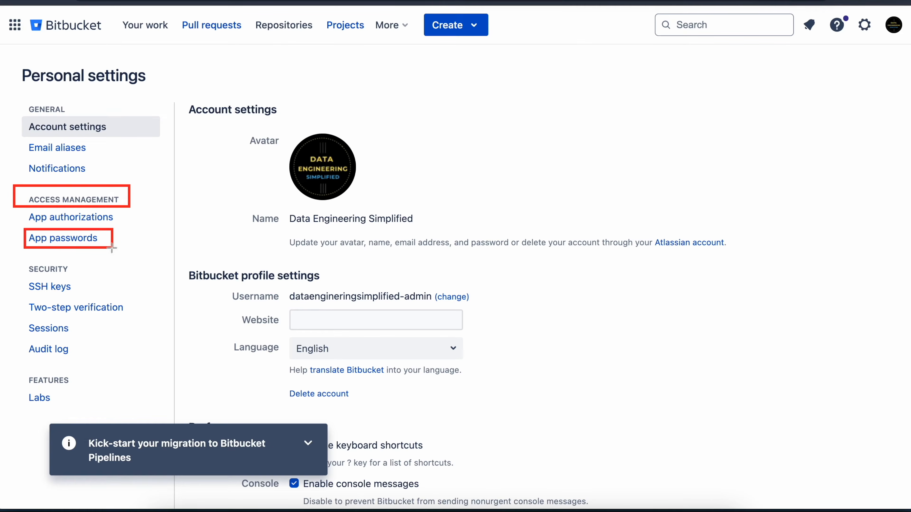
{"action": "left_click", "coordinate": [87, 238]}
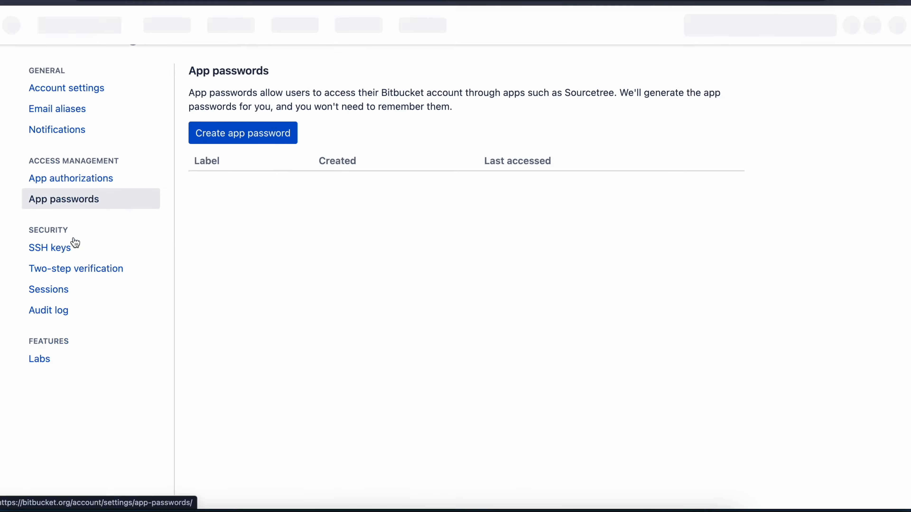
{"action": "left_click_drag", "start_coordinate": [172, 86], "coordinate": [574, 251]}
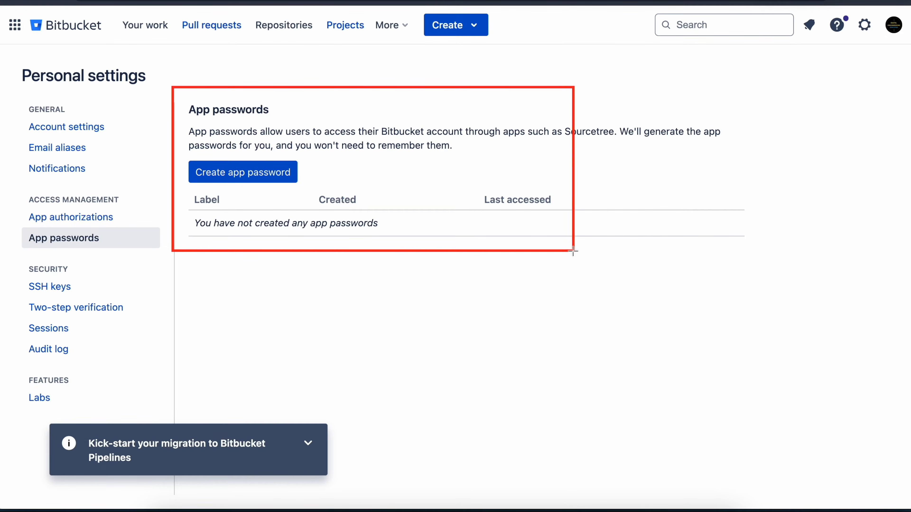
- Start a new app password and label it Bitbucket-Snowflake-Token
{"action": "left_click", "coordinate": [254, 174]}
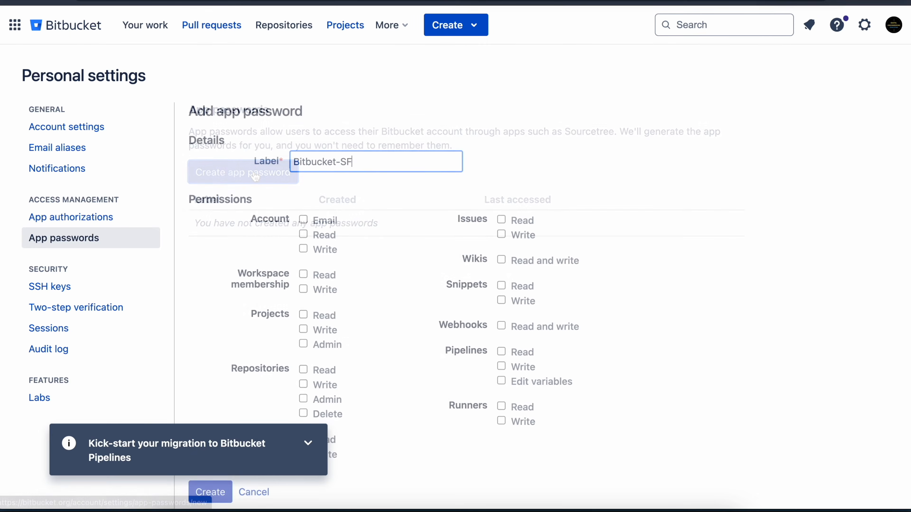
{"action": "type", "text": "nowflake-"}
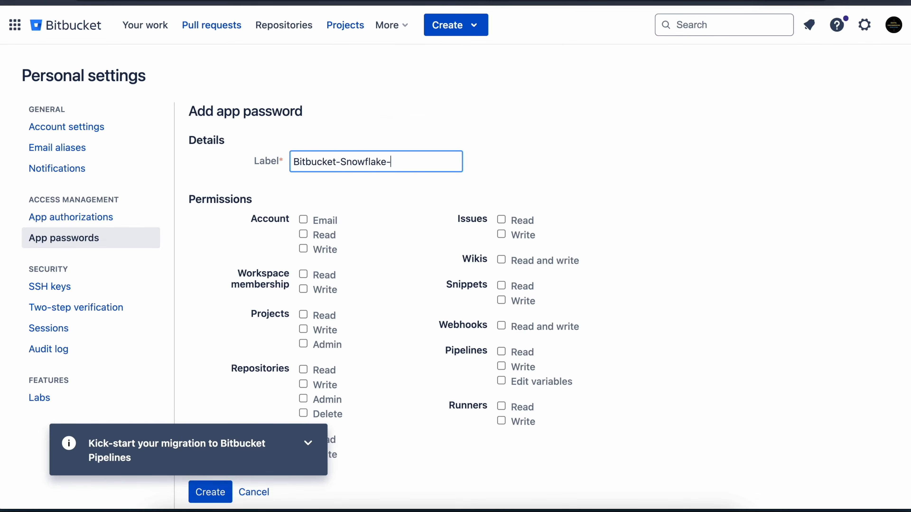
{"action": "type", "text": "Token"}
- Grant the app password read, write and admin access to repositories plus read and write access to pull requests, and create it
{"action": "scroll", "coordinate": [373, 195], "scroll_direction": "down", "scroll_amount": 1}
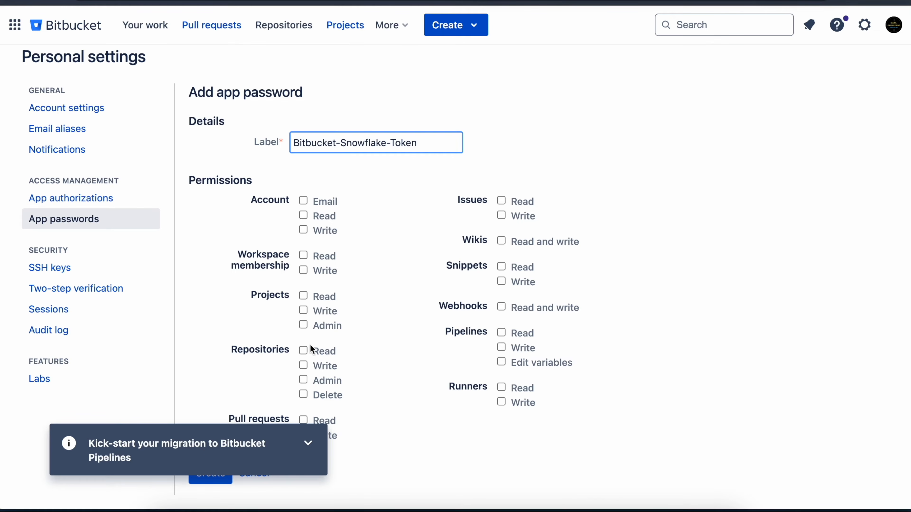
{"action": "left_click", "coordinate": [304, 350]}
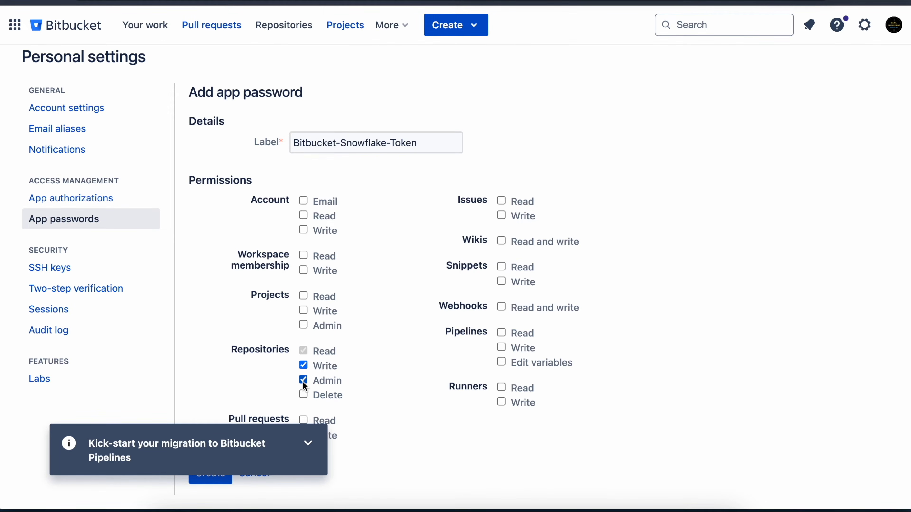
{"action": "left_click", "coordinate": [303, 420]}
{"action": "key", "text": "ctrl+minus"}
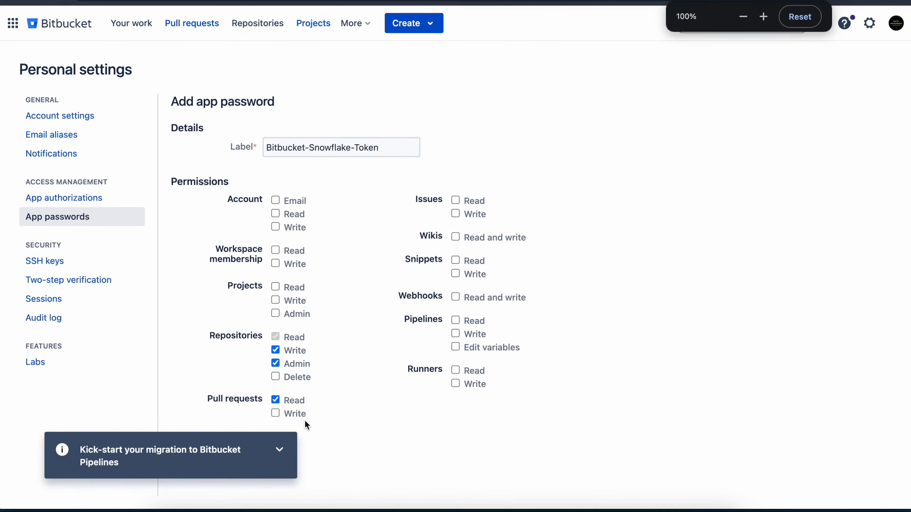
{"action": "left_click", "coordinate": [275, 415]}
{"action": "key", "text": "ctrl+minus"}
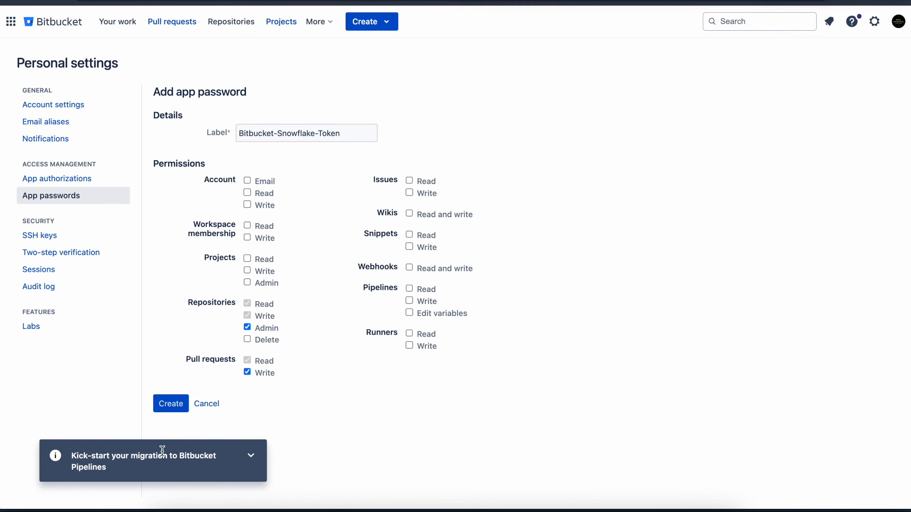
{"action": "left_click", "coordinate": [173, 409]}
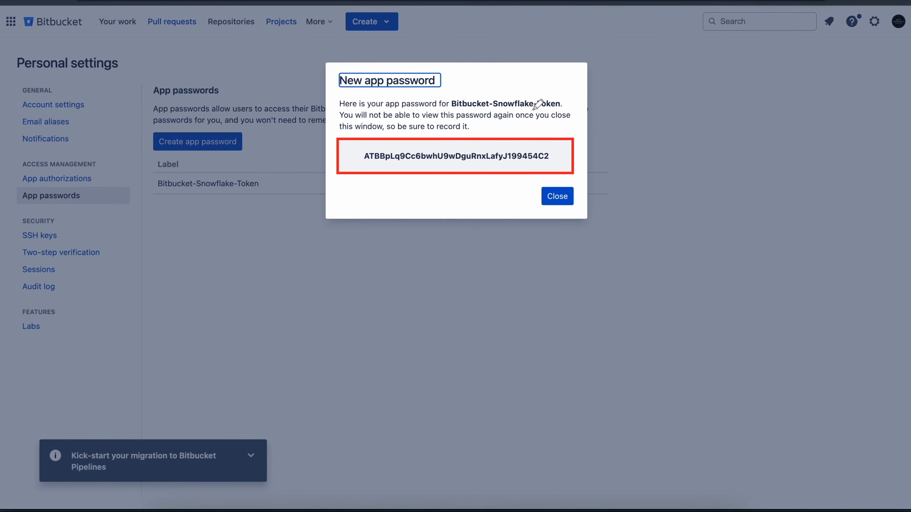
- Copy the generated app password into the comment beside the token placeholder in the Snowflake private repo worksheet, and dismiss the Bitbucket password dialog
{"action": "left_click_drag", "start_coordinate": [487, 109], "coordinate": [554, 109]}
{"action": "left_click_drag", "start_coordinate": [352, 123], "coordinate": [520, 124]}
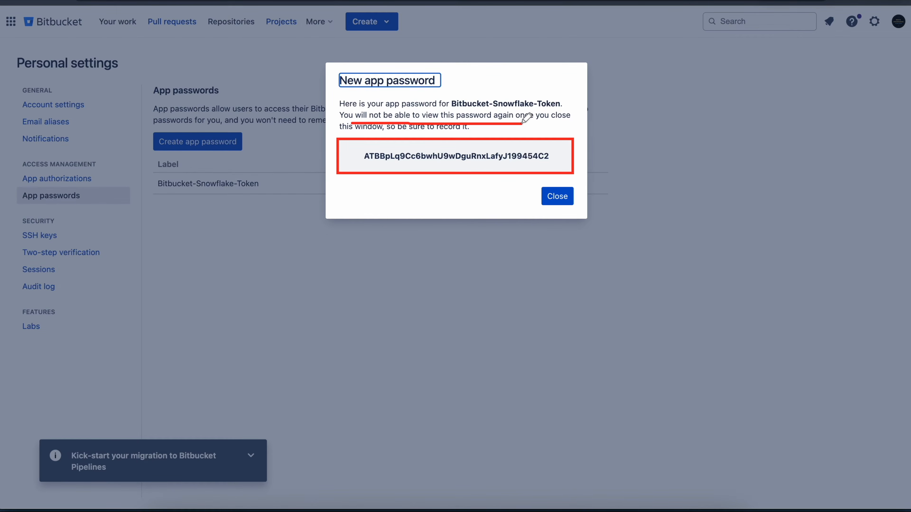
{"action": "double_click", "coordinate": [549, 157]}
{"action": "key", "text": "ctrl+c"}
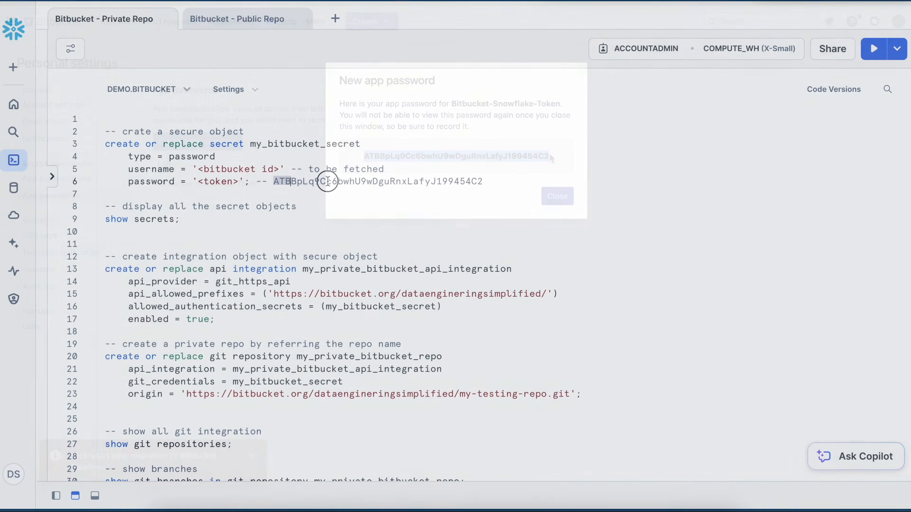
{"action": "key", "text": "BackSpace"}
{"action": "key", "text": "ctrl+v"}
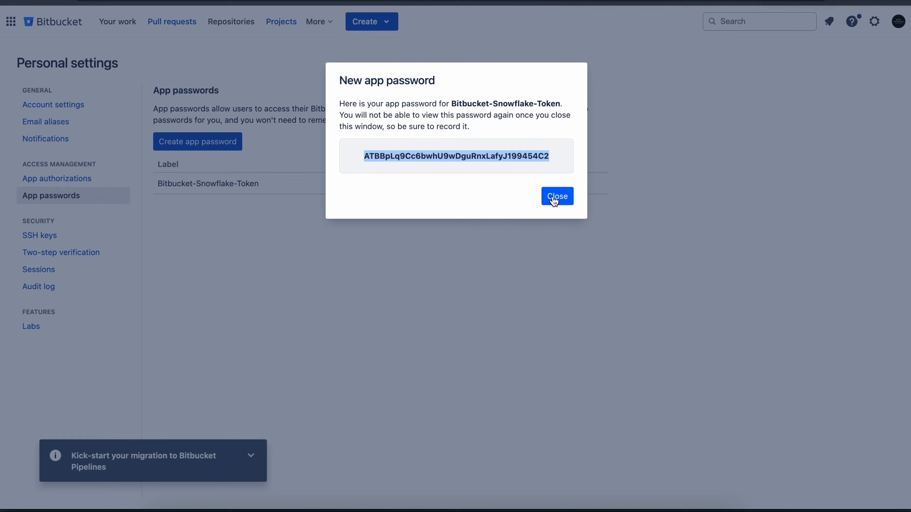
{"action": "left_click", "coordinate": [557, 197]}
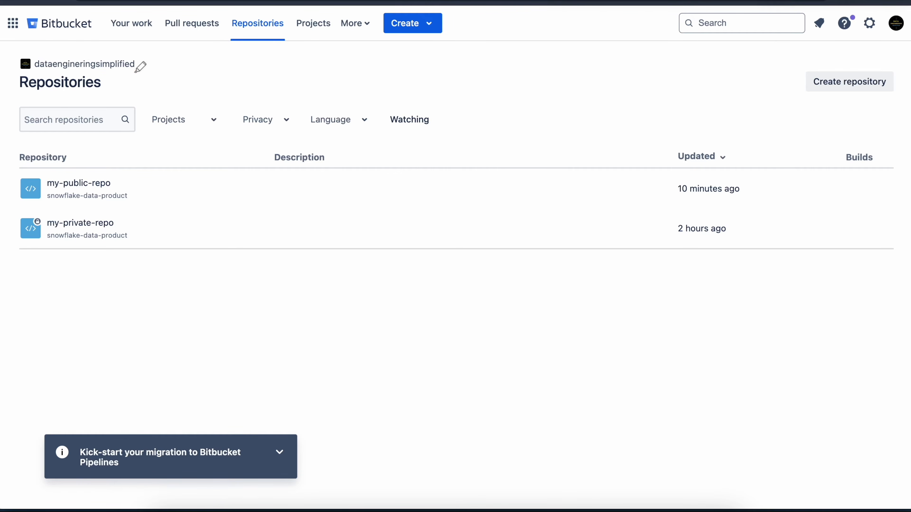
- Copy the HTTPS clone command of my-private-repo in Bitbucket and paste it into line 1 of the Snowflake private repo worksheet
{"action": "left_click", "coordinate": [93, 224]}
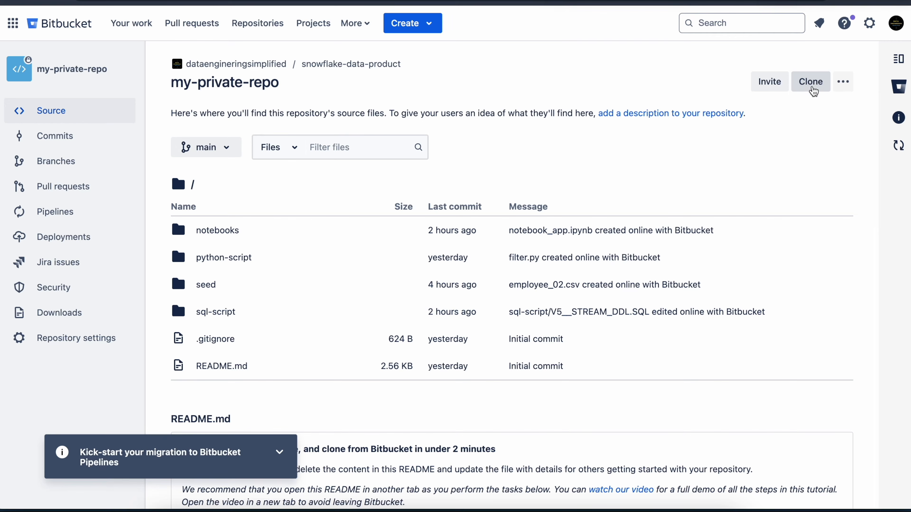
{"action": "left_click", "coordinate": [811, 83]}
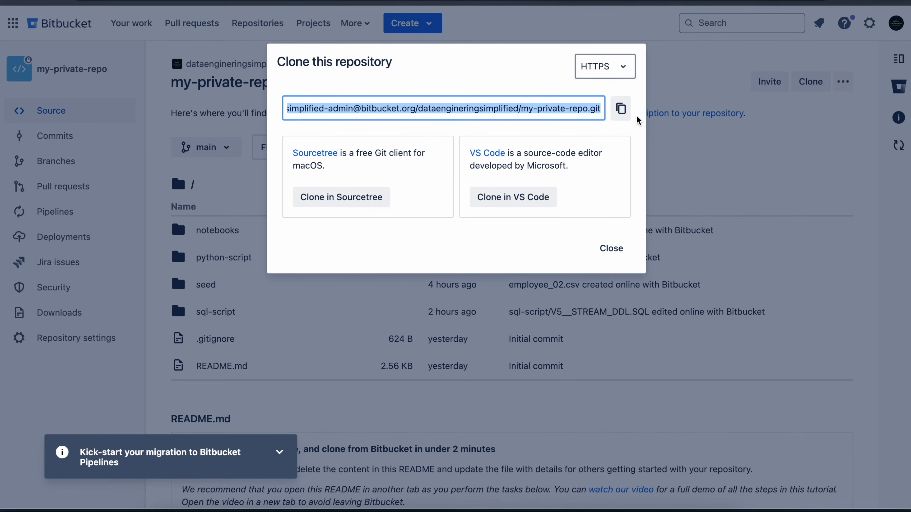
{"action": "left_click", "coordinate": [622, 111]}
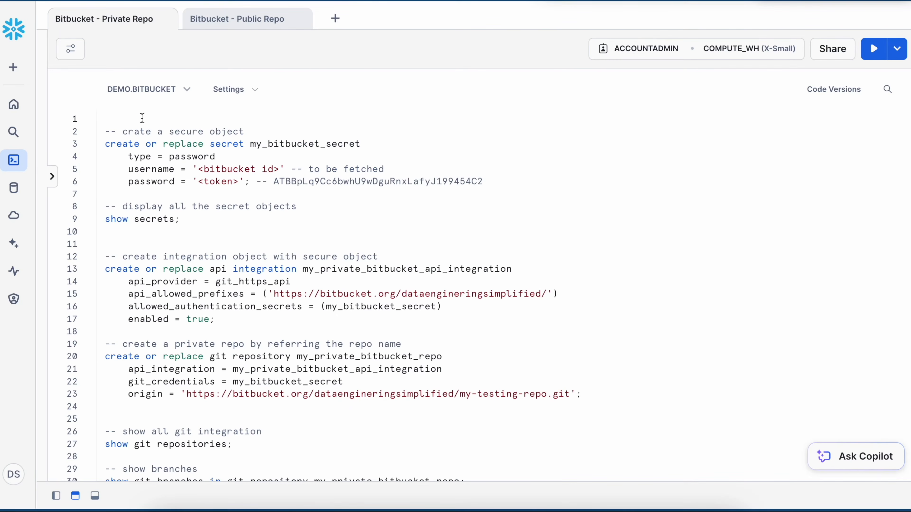
{"action": "key", "text": "ctrl+v"}
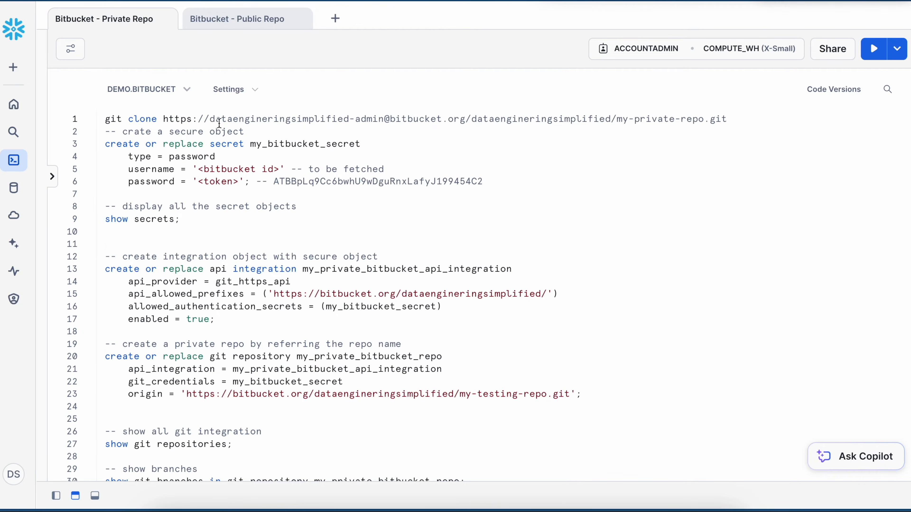
{"action": "left_click_drag", "start_coordinate": [209, 126], "coordinate": [373, 126]}
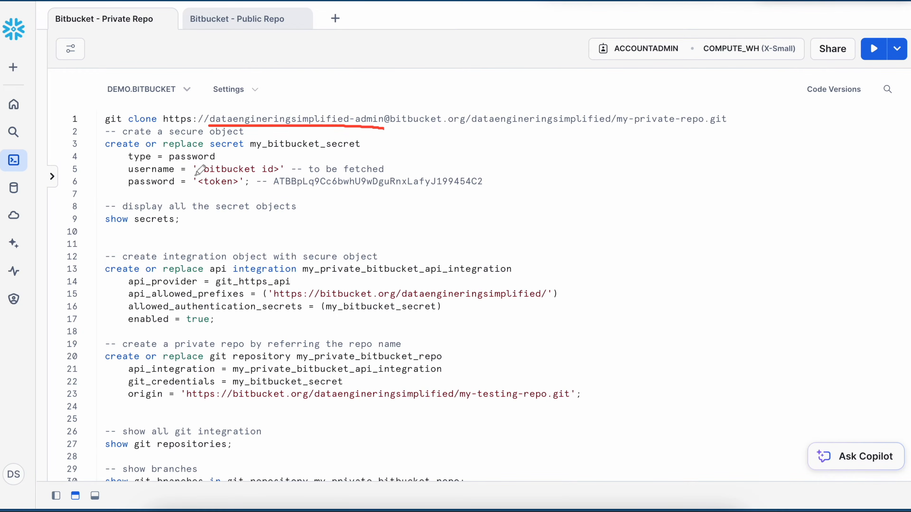
{"action": "left_click_drag", "start_coordinate": [123, 177], "coordinate": [174, 178]}
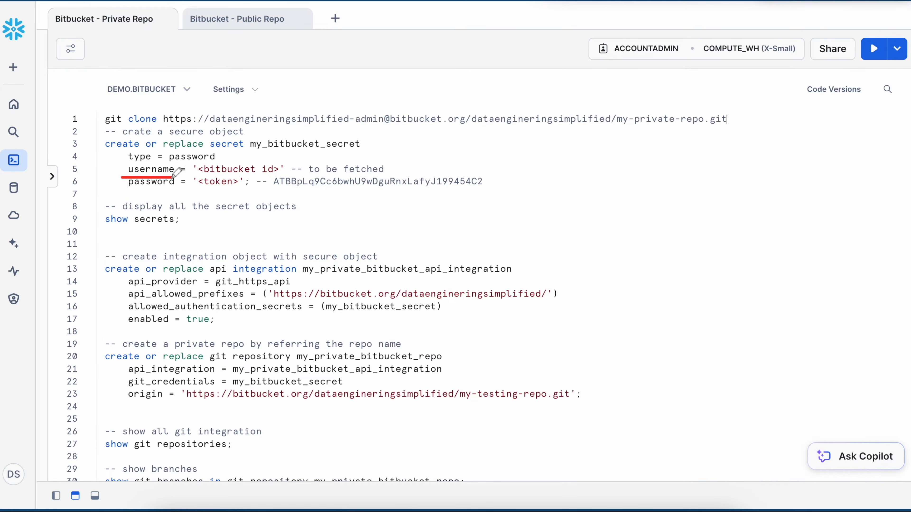
{"action": "left_click_drag", "start_coordinate": [277, 190], "coordinate": [359, 190]}
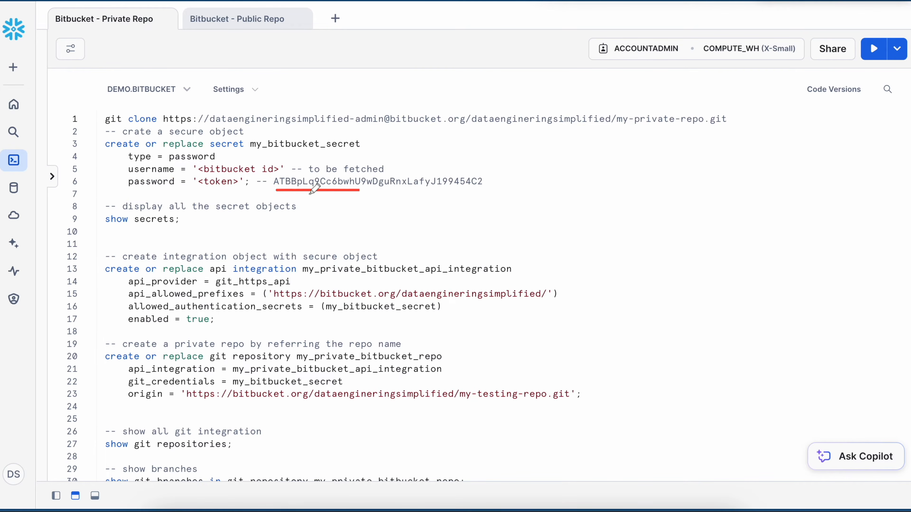
{"action": "left_click_drag", "start_coordinate": [472, 126], "coordinate": [611, 126]}
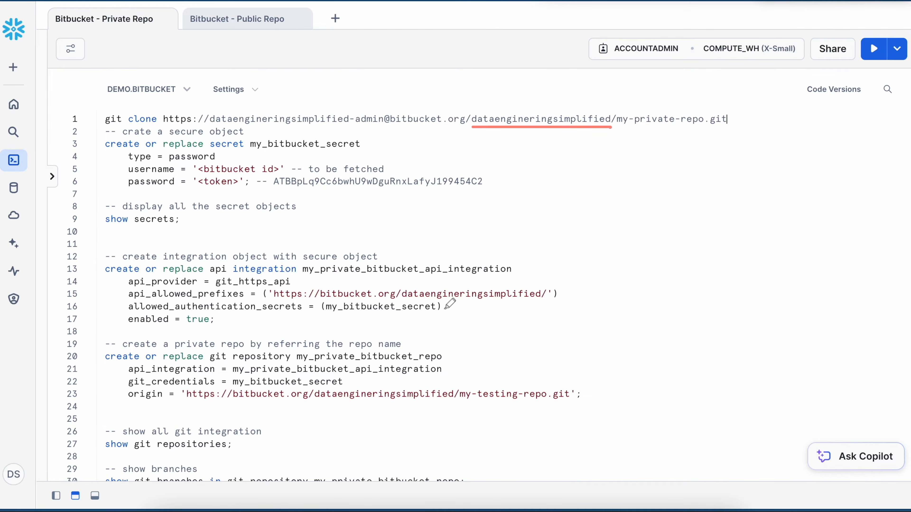
{"action": "left_click_drag", "start_coordinate": [442, 304], "coordinate": [524, 303]}
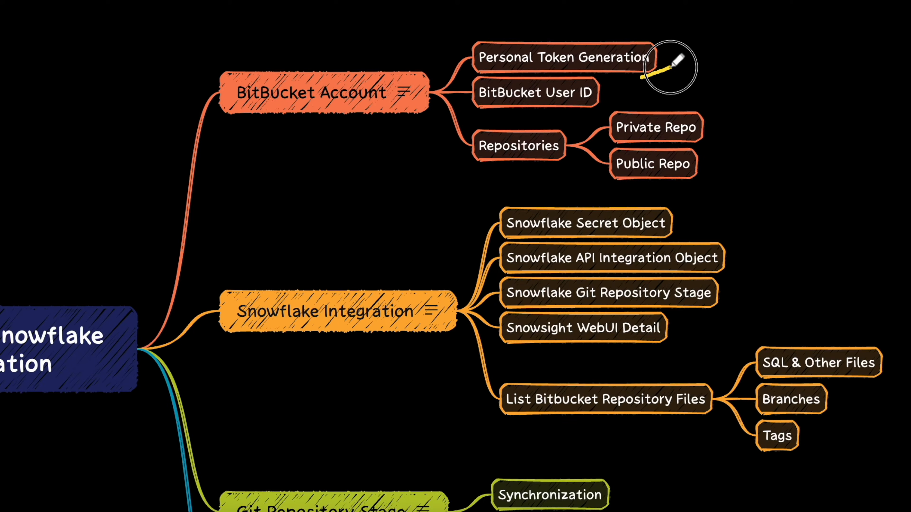
{"action": "left_click_drag", "start_coordinate": [642, 77], "coordinate": [671, 65]}
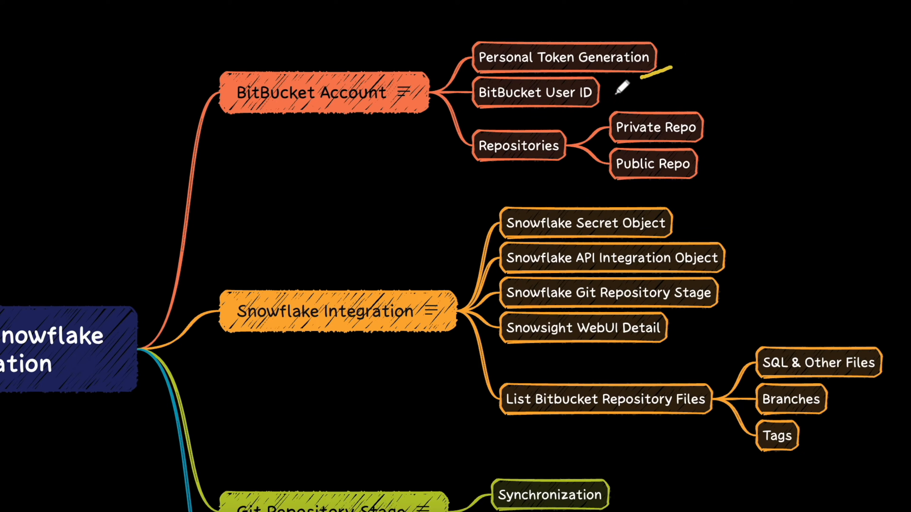
{"action": "left_click_drag", "start_coordinate": [583, 114], "coordinate": [614, 104]}
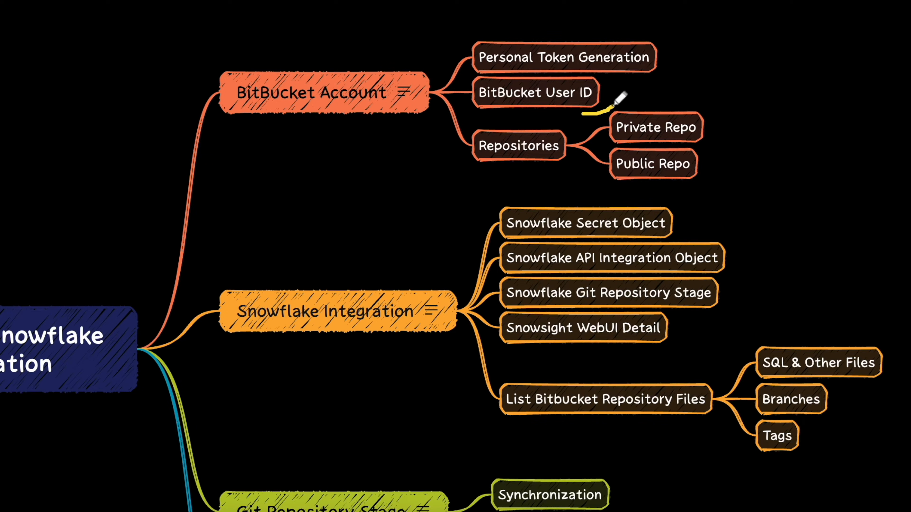
{"action": "left_click_drag", "start_coordinate": [649, 139], "coordinate": [714, 140]}
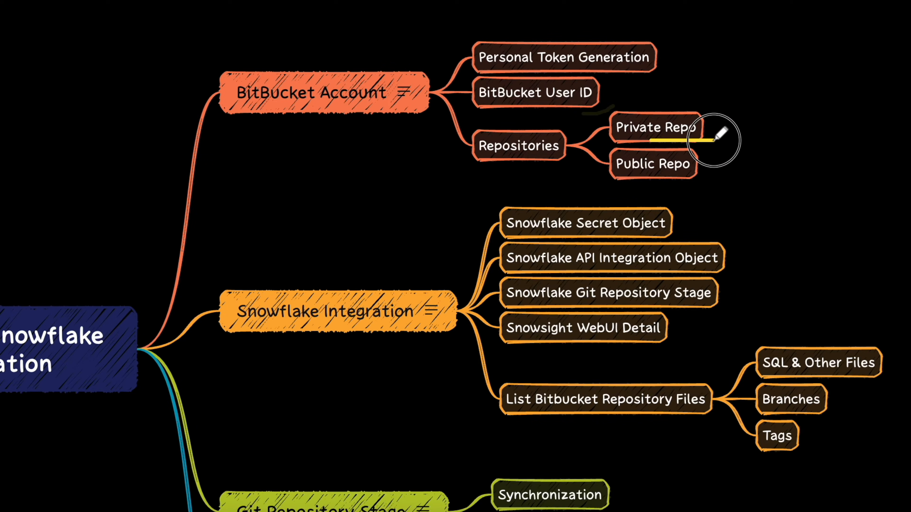
{"action": "left_click_drag", "start_coordinate": [649, 177], "coordinate": [709, 177]}
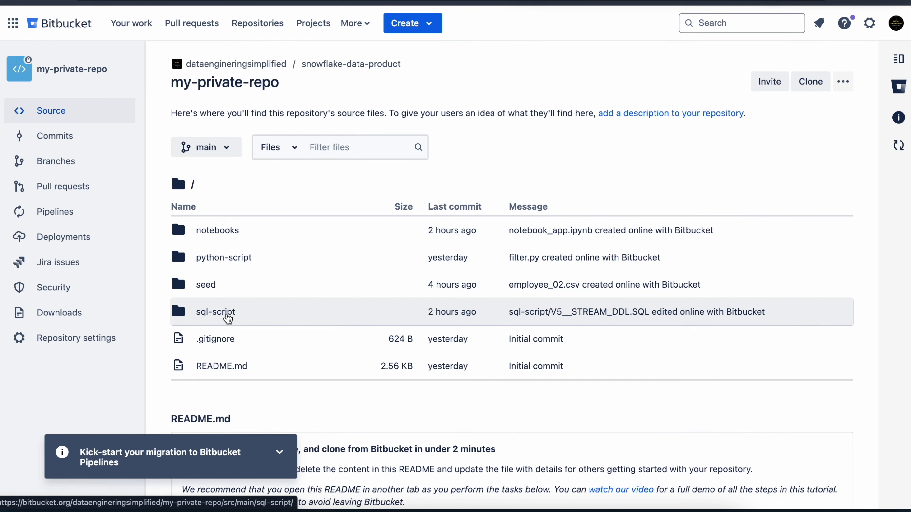
- Open the sql-script folder of my-private-repo in Bitbucket and review its SQL files
{"action": "left_click", "coordinate": [228, 319]}
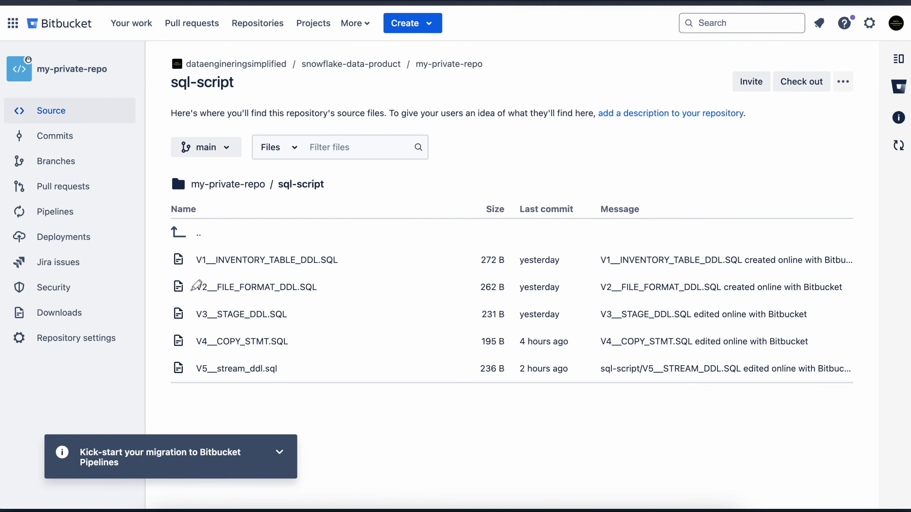
{"action": "mouse_move", "coordinate": [332, 249]}
{"action": "left_mouse_down"}
{"action": "mouse_move", "coordinate": [350, 248]}
{"action": "mouse_move", "coordinate": [348, 352]}
{"action": "mouse_move", "coordinate": [338, 351]}
{"action": "left_mouse_up"}
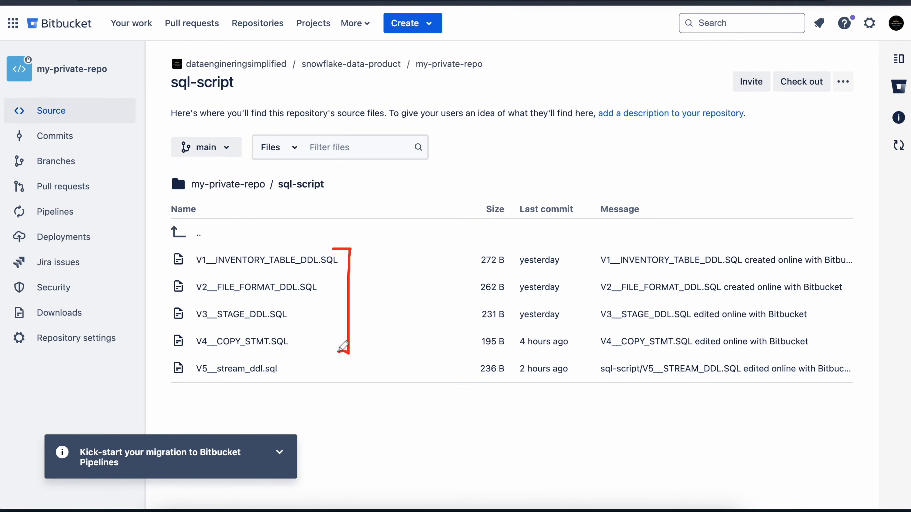
{"action": "left_click_drag", "start_coordinate": [235, 377], "coordinate": [279, 378]}
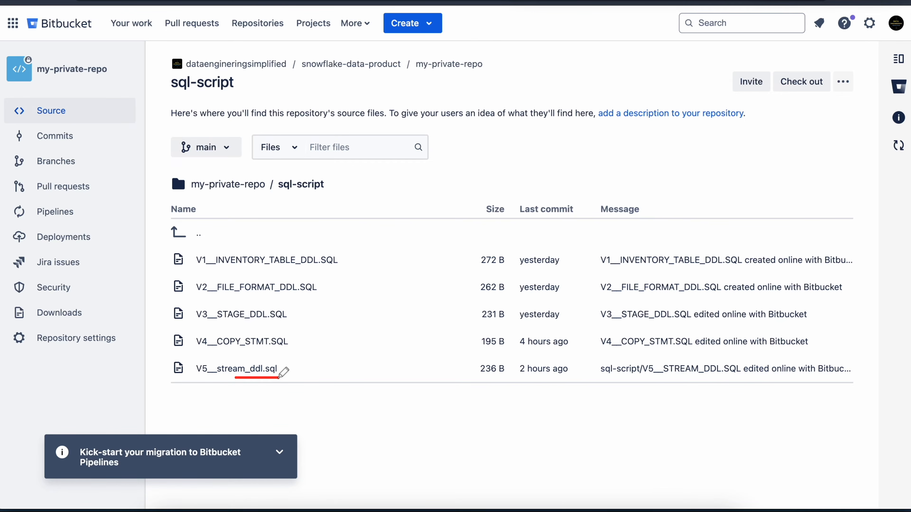
- Browse the seed, python-script and notebooks folders of my-private-repo, viewing the contents of employee_01.csv
{"action": "left_click_drag", "start_coordinate": [191, 380], "coordinate": [207, 380]}
{"action": "left_click", "coordinate": [243, 185]}
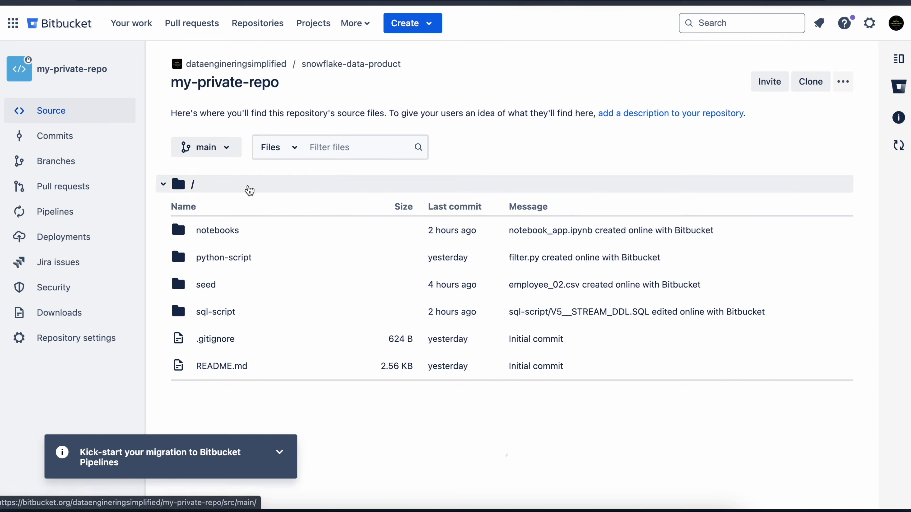
{"action": "left_click", "coordinate": [214, 284]}
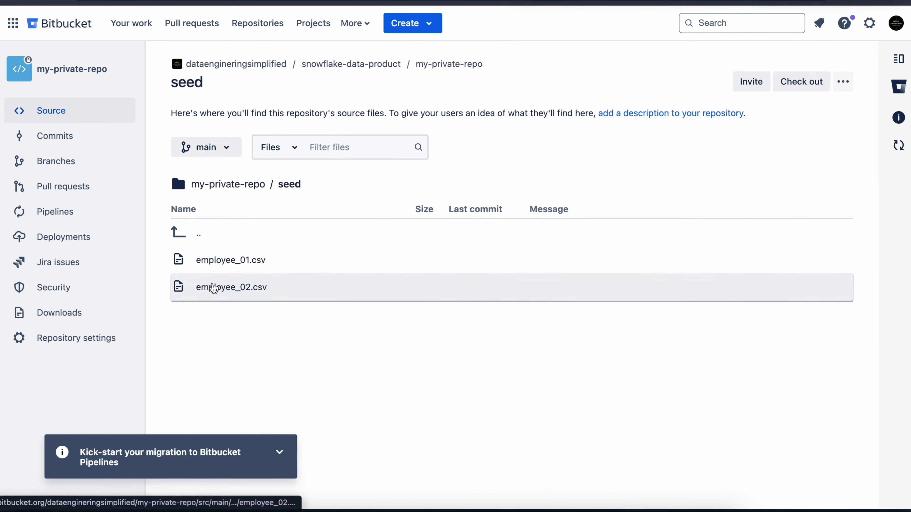
{"action": "left_click", "coordinate": [250, 267]}
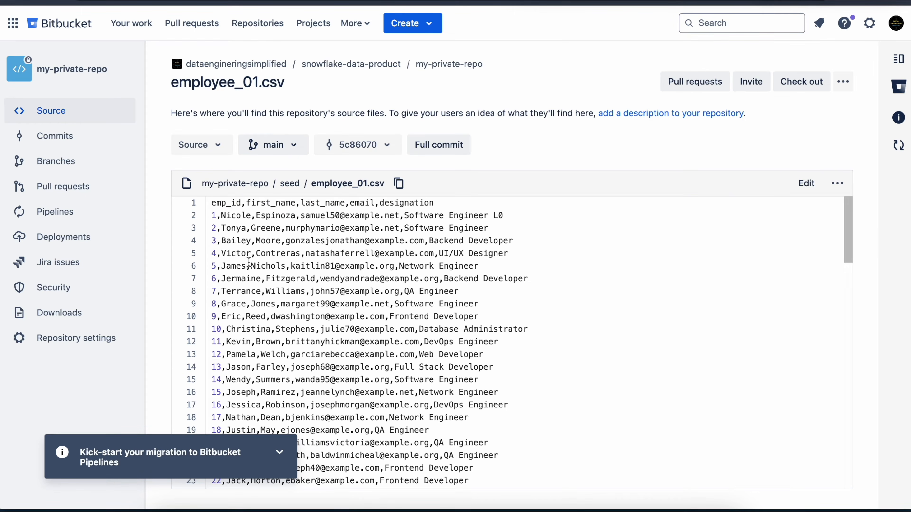
{"action": "key", "text": "alt+Left"}
{"action": "left_click", "coordinate": [214, 259]}
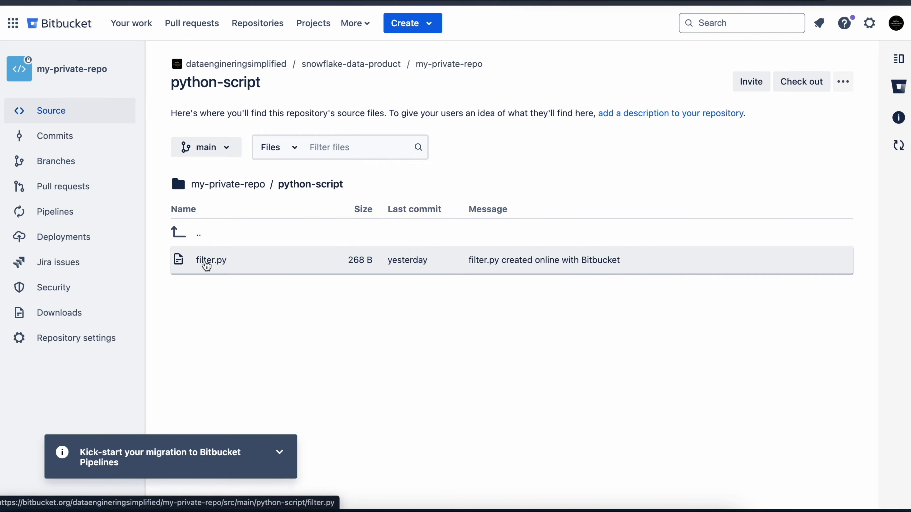
{"action": "left_click", "coordinate": [219, 233]}
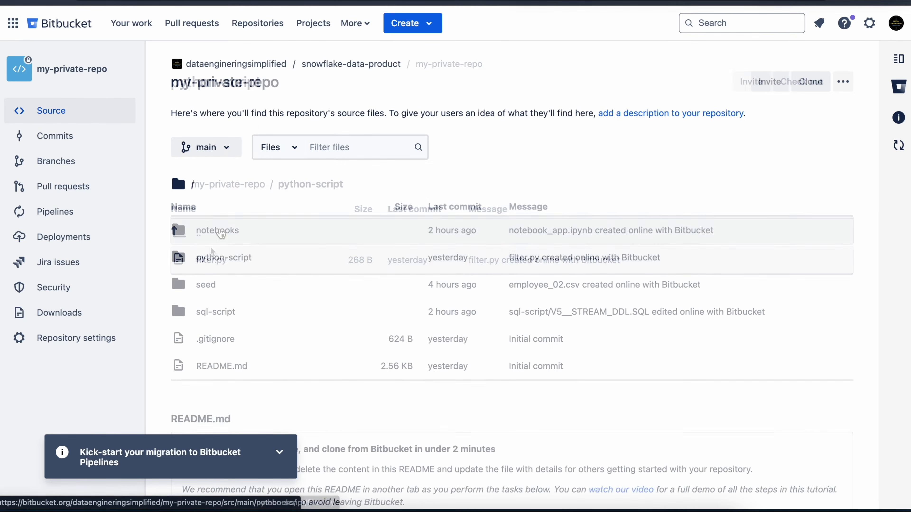
{"action": "left_click", "coordinate": [220, 231]}
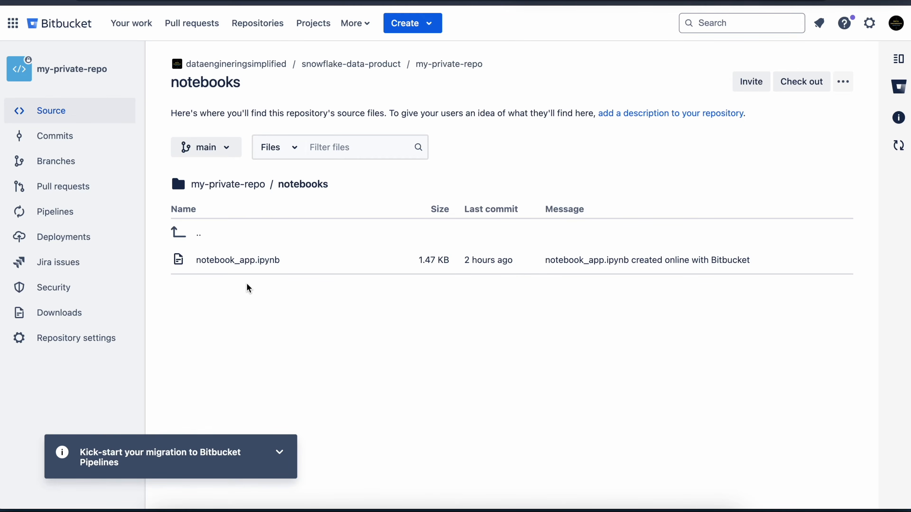
- Open V1__INVENTORY_TABLE_DDL.SQL in the sql-script folder and review its context statements and table DDL
{"action": "key", "text": "ctrl+Tab"}
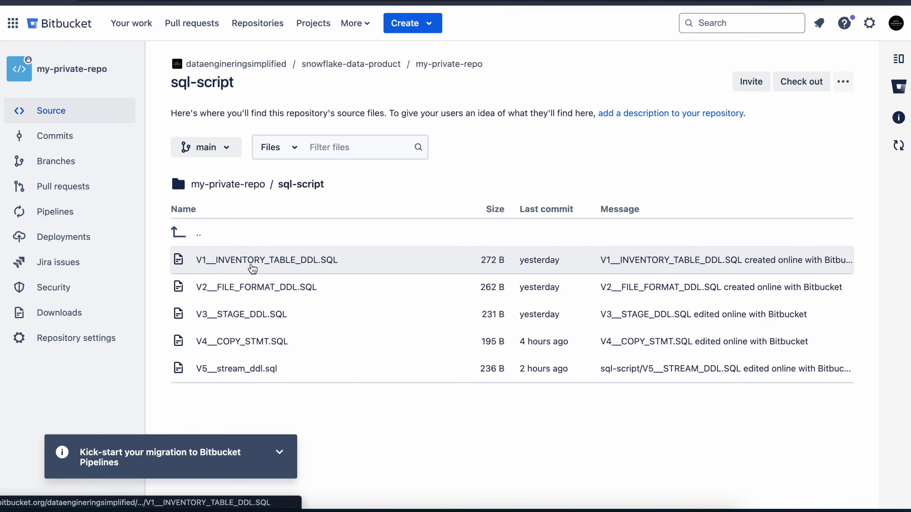
{"action": "left_click", "coordinate": [253, 268]}
{"action": "mouse_move", "coordinate": [209, 217]}
{"action": "left_mouse_down"}
{"action": "mouse_move", "coordinate": [189, 292]}
{"action": "mouse_move", "coordinate": [204, 389]}
{"action": "left_mouse_up"}
{"action": "left_click_drag", "start_coordinate": [335, 219], "coordinate": [336, 281]}
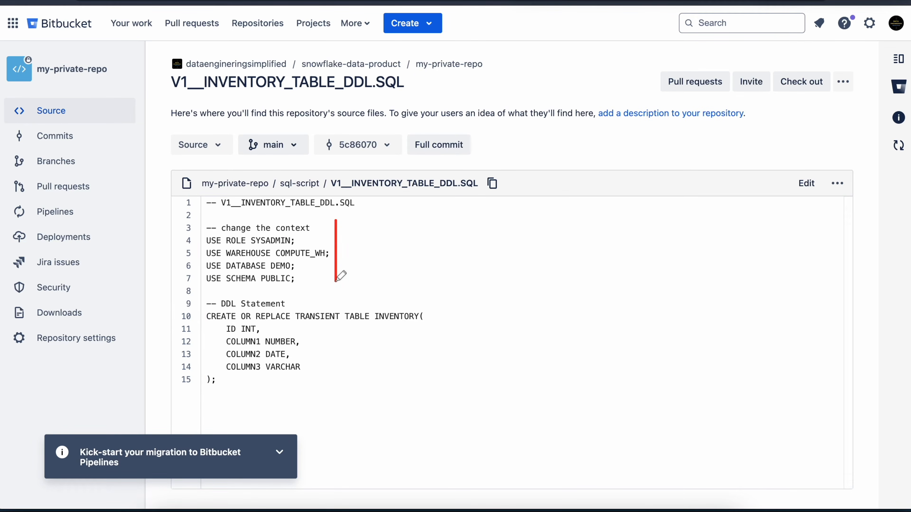
{"action": "left_click_drag", "start_coordinate": [435, 302], "coordinate": [435, 377]}
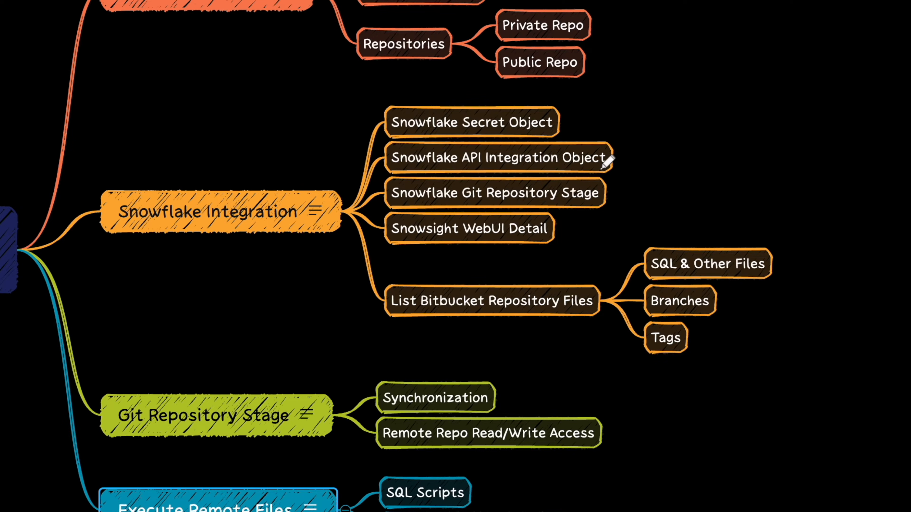
{"action": "left_click_drag", "start_coordinate": [566, 122], "coordinate": [591, 122]}
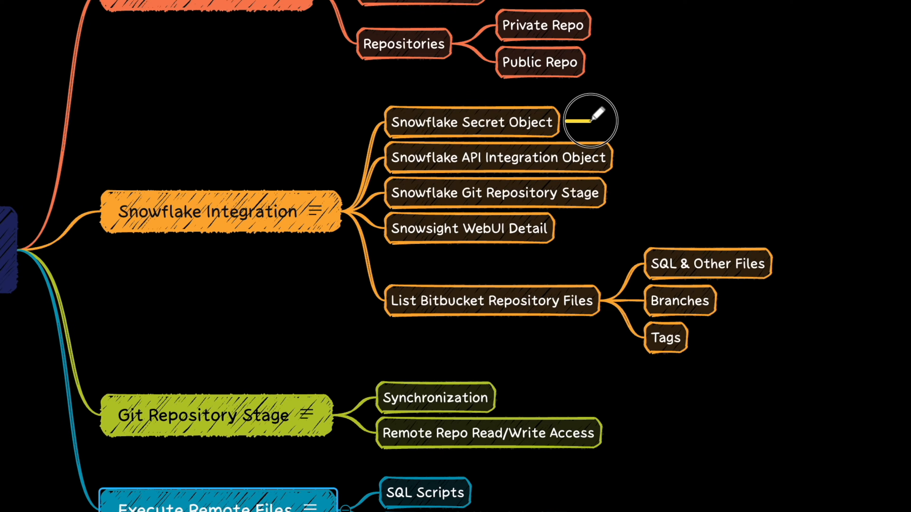
{"action": "left_click_drag", "start_coordinate": [620, 162], "coordinate": [641, 162]}
{"action": "left_click_drag", "start_coordinate": [612, 197], "coordinate": [635, 197]}
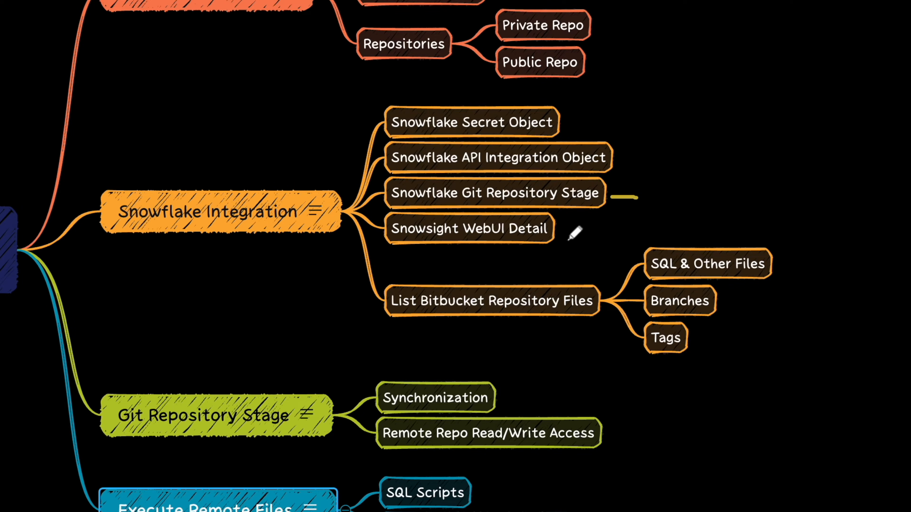
{"action": "left_click_drag", "start_coordinate": [563, 232], "coordinate": [595, 232]}
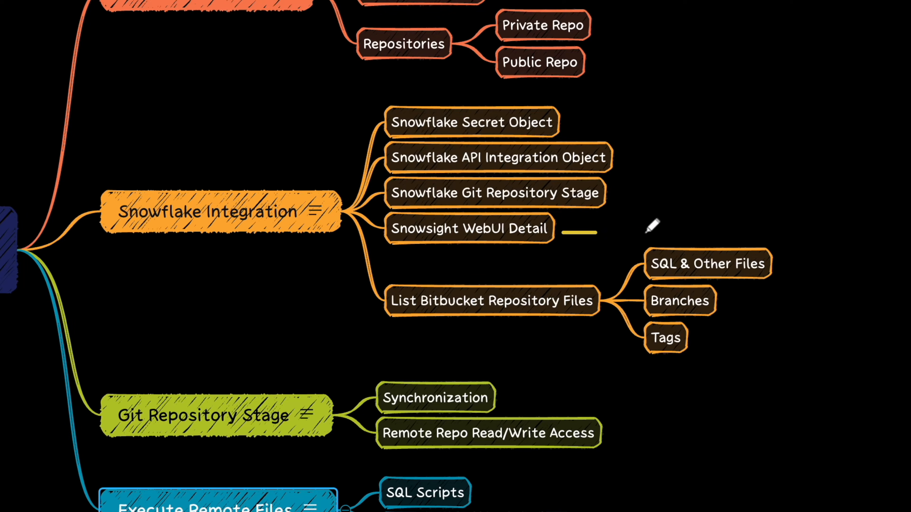
{"action": "mouse_move", "coordinate": [772, 237]}
{"action": "left_mouse_down"}
{"action": "mouse_move", "coordinate": [781, 323]}
{"action": "mouse_move", "coordinate": [760, 366]}
{"action": "left_mouse_up"}
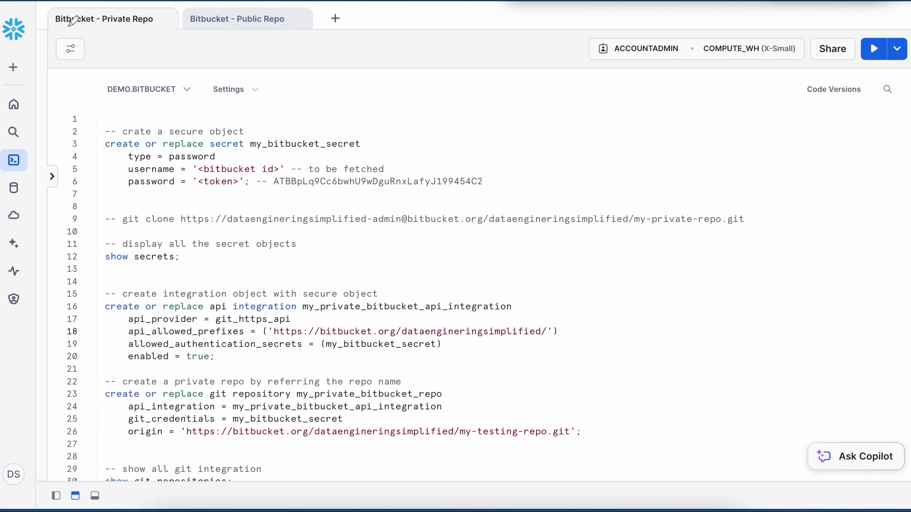
- Switch to the Bitbucket - Private Repo worksheet in Snowflake and review its database context, active role and secret definition
{"action": "left_click_drag", "start_coordinate": [59, 30], "coordinate": [142, 29]}
{"action": "left_click_drag", "start_coordinate": [193, 28], "coordinate": [296, 28]}
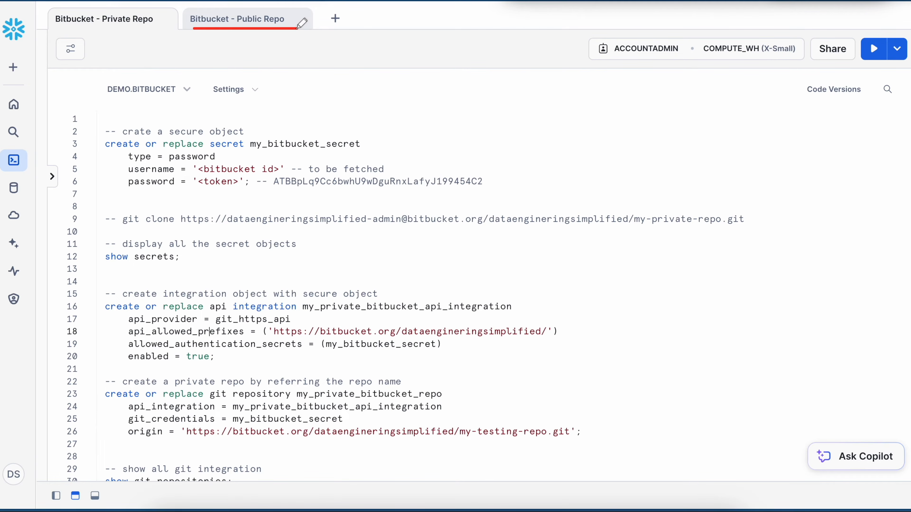
{"action": "left_click_drag", "start_coordinate": [99, 28], "coordinate": [161, 29]}
{"action": "left_click_drag", "start_coordinate": [107, 101], "coordinate": [186, 100]}
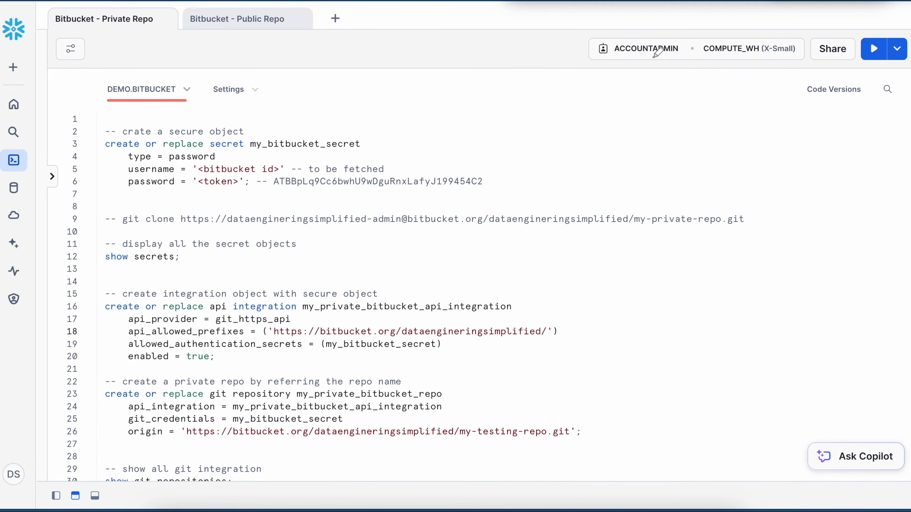
{"action": "left_click_drag", "start_coordinate": [611, 59], "coordinate": [696, 58]}
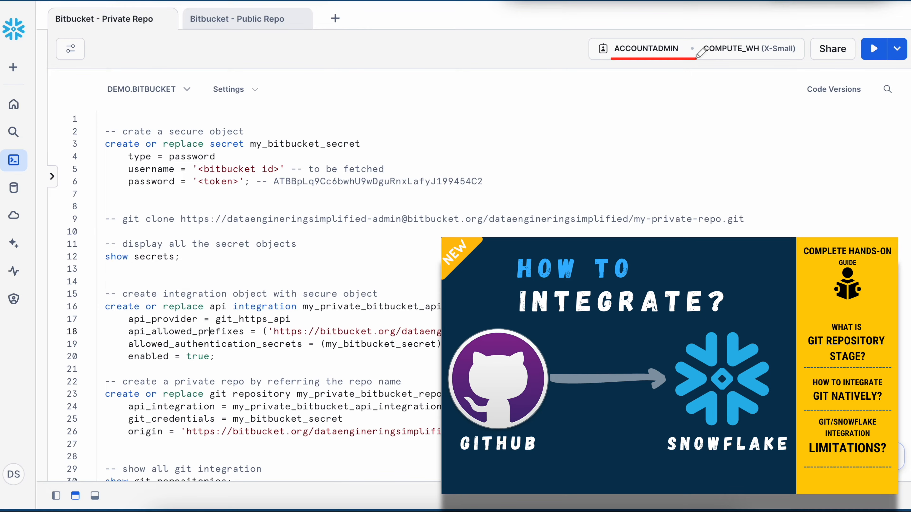
{"action": "left_click_drag", "start_coordinate": [242, 155], "coordinate": [371, 155]}
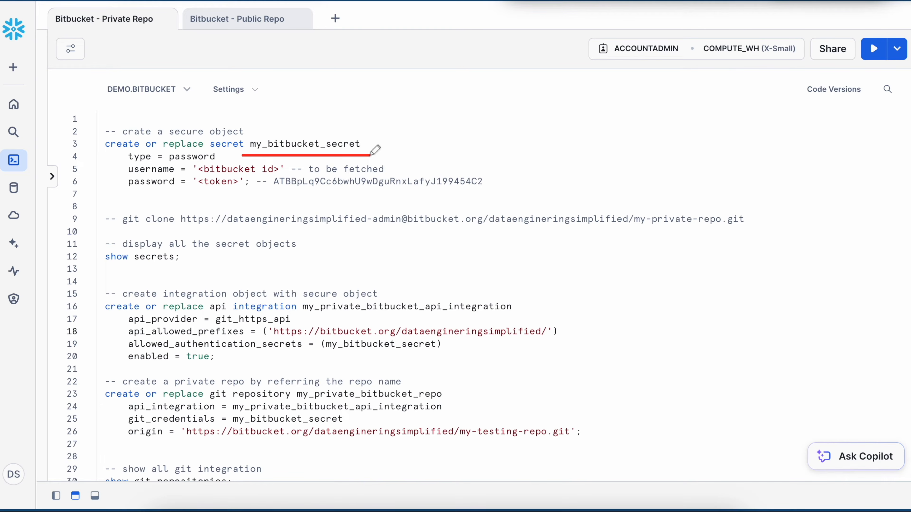
- Replace the secret's password and username placeholders with the Bitbucket app password and the user ID from the clone URL, and run the create secret statement
{"action": "left_click_drag", "start_coordinate": [198, 181], "coordinate": [242, 181]}
{"action": "key", "text": "ctrl+v"}
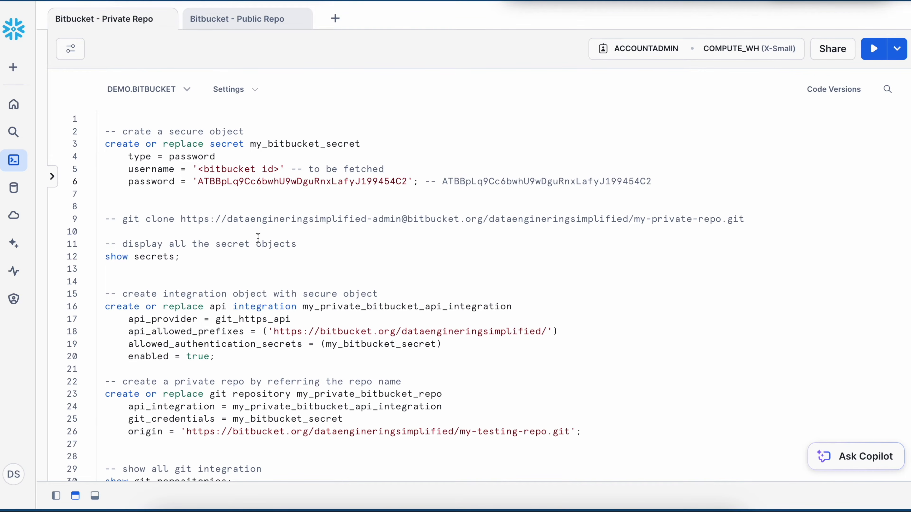
{"action": "left_click_drag", "start_coordinate": [229, 219], "coordinate": [402, 219]}
{"action": "key", "text": "ctrl+c"}
{"action": "left_click_drag", "start_coordinate": [198, 169], "coordinate": [281, 169]}
{"action": "key", "text": "ctrl+v"}
{"action": "left_click", "coordinate": [877, 53]}
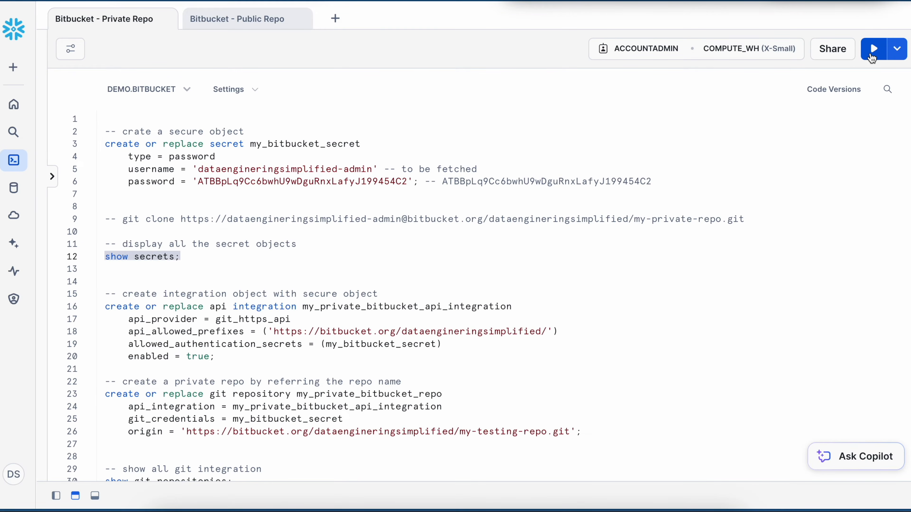
- Run the show secrets statement and review the details of the listed secret
{"action": "left_click", "coordinate": [872, 57]}
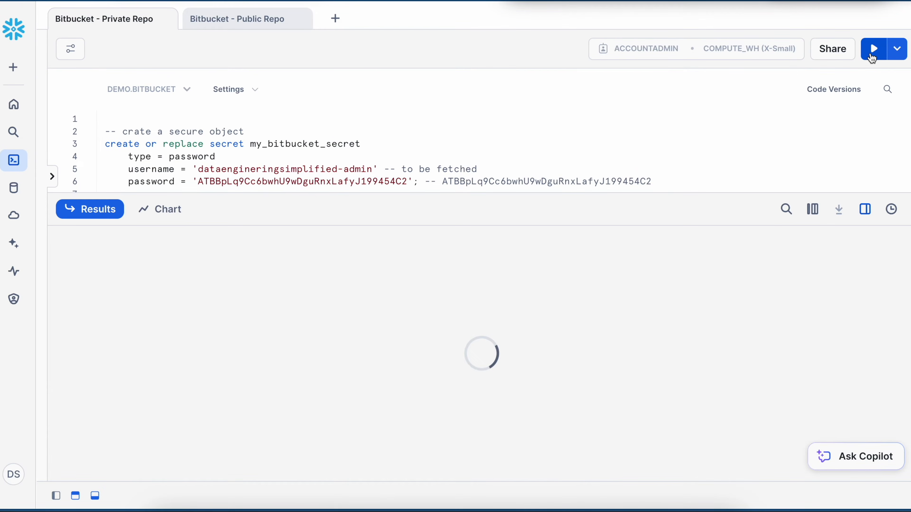
{"action": "left_click_drag", "start_coordinate": [80, 279], "coordinate": [426, 276]}
{"action": "left_click_drag", "start_coordinate": [505, 277], "coordinate": [561, 276]}
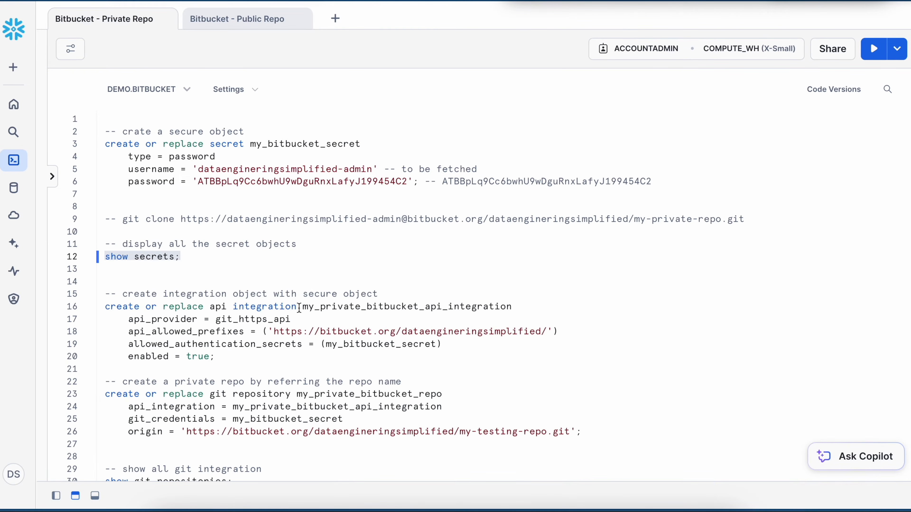
- Examine the API integration statement's name, provider and allowed prefixes, comparing its workspace URL with the clone URL and the secret's username
{"action": "double_click", "coordinate": [259, 307]}
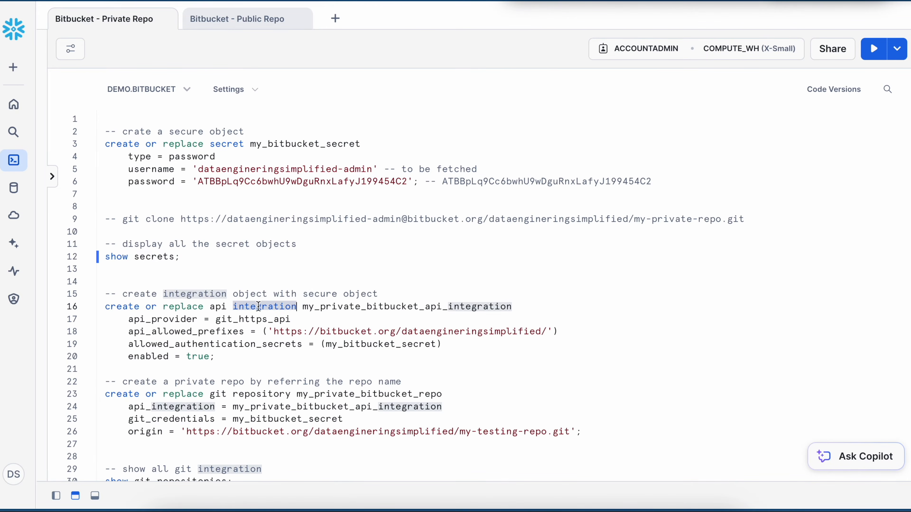
{"action": "double_click", "coordinate": [353, 308]}
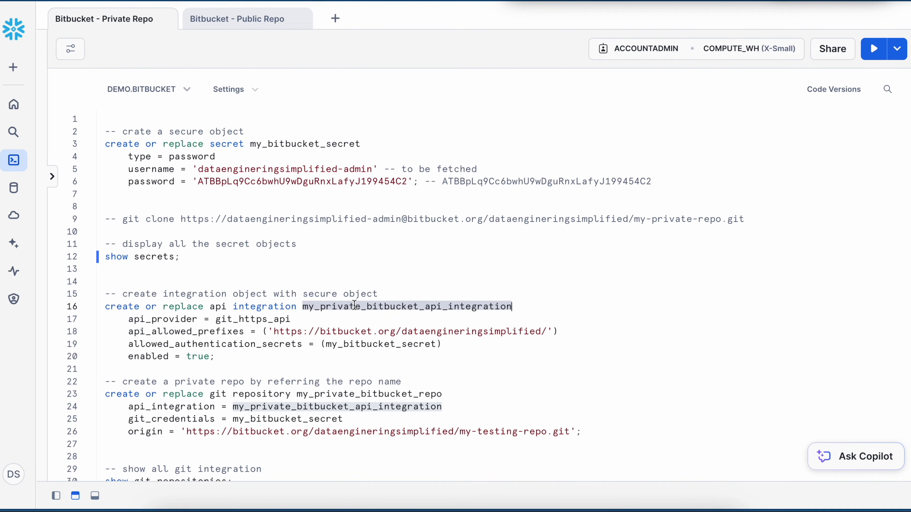
{"action": "double_click", "coordinate": [150, 320]}
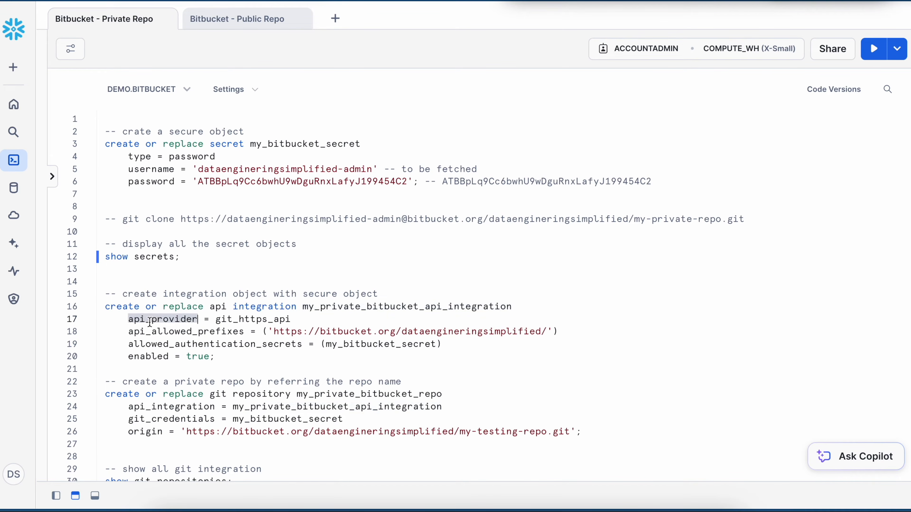
{"action": "double_click", "coordinate": [229, 320]}
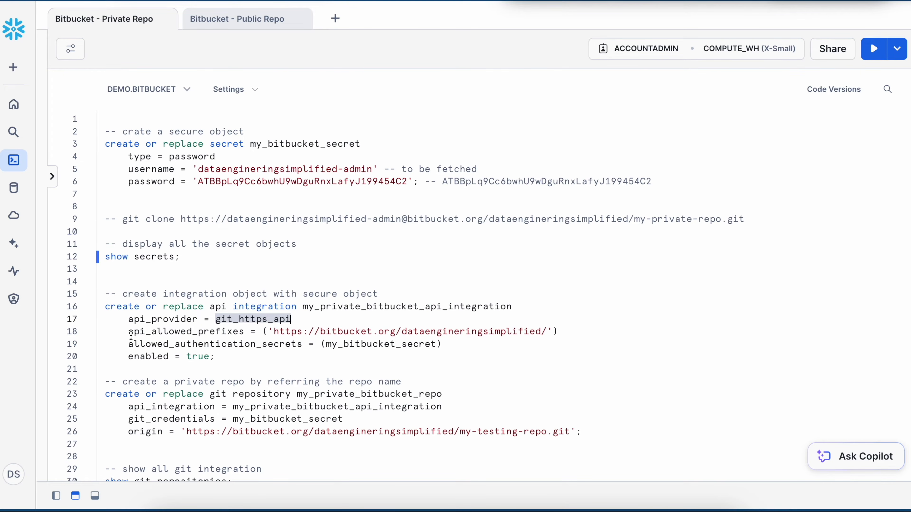
{"action": "double_click", "coordinate": [178, 332]}
{"action": "left_click_drag", "start_coordinate": [322, 331], "coordinate": [394, 330]}
{"action": "left_click", "coordinate": [436, 331]}
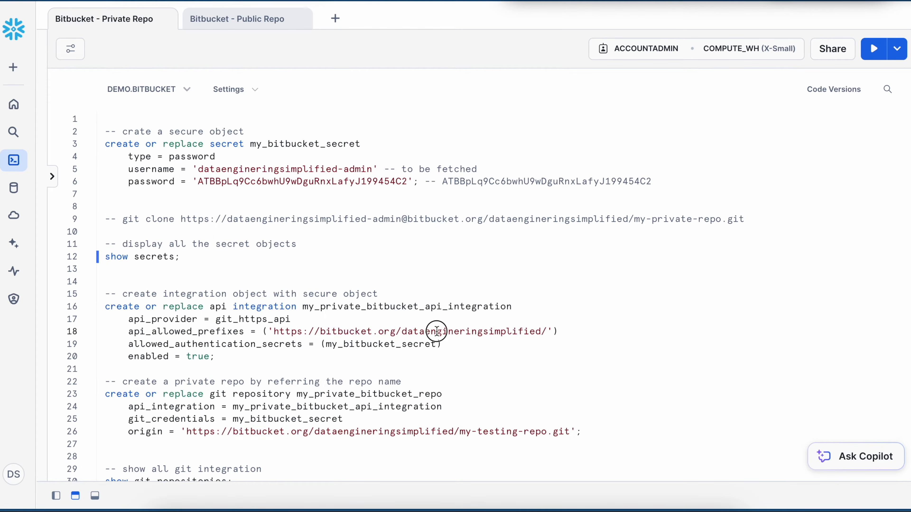
{"action": "double_click", "coordinate": [436, 331]}
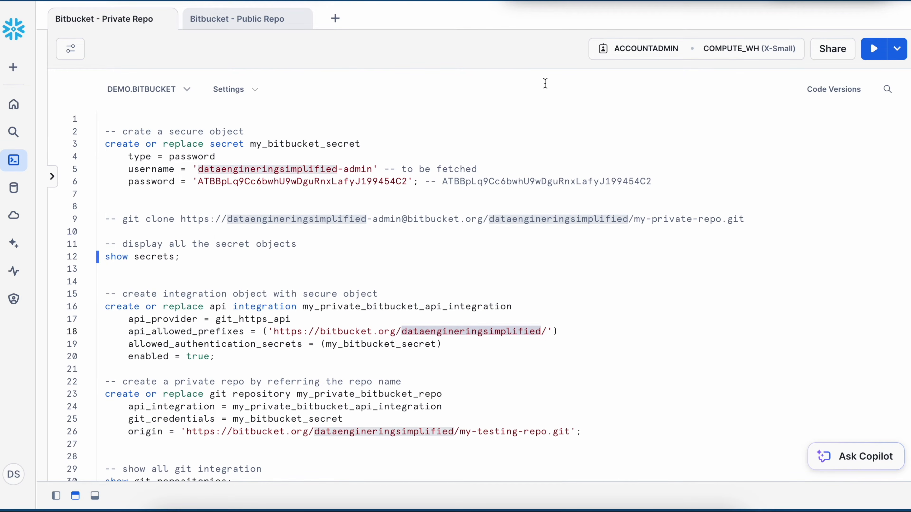
{"action": "left_click_drag", "start_coordinate": [526, 325], "coordinate": [541, 235]}
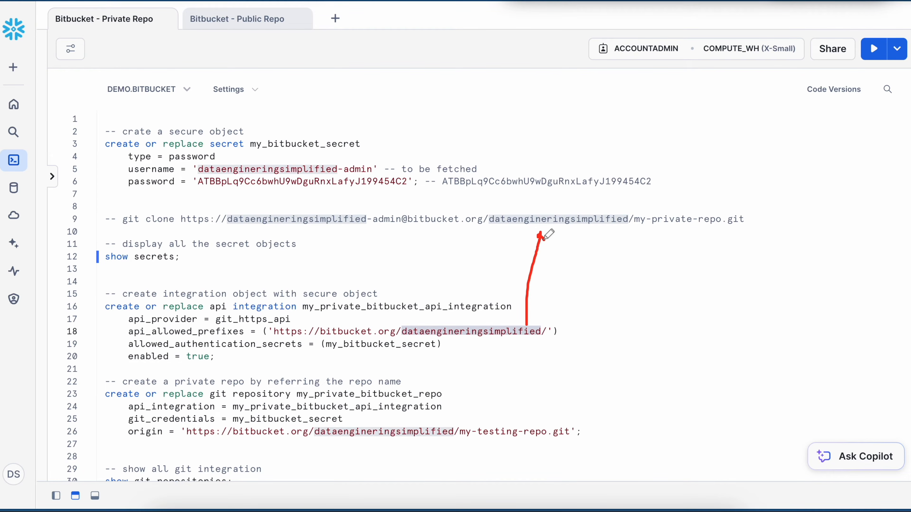
{"action": "mouse_move", "coordinate": [325, 354]}
{"action": "left_mouse_down"}
{"action": "mouse_move", "coordinate": [436, 354]}
{"action": "mouse_move", "coordinate": [372, 161]}
{"action": "left_mouse_up"}
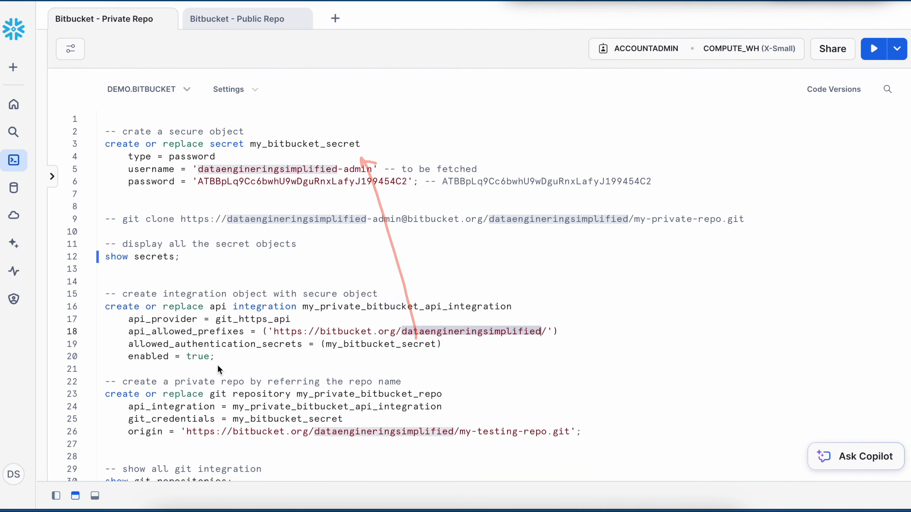
- Run the create statement for my_private_bitbucket_api_integration on lines 16 to 20, and close the results
{"action": "left_click_drag", "start_coordinate": [214, 356], "coordinate": [100, 308]}
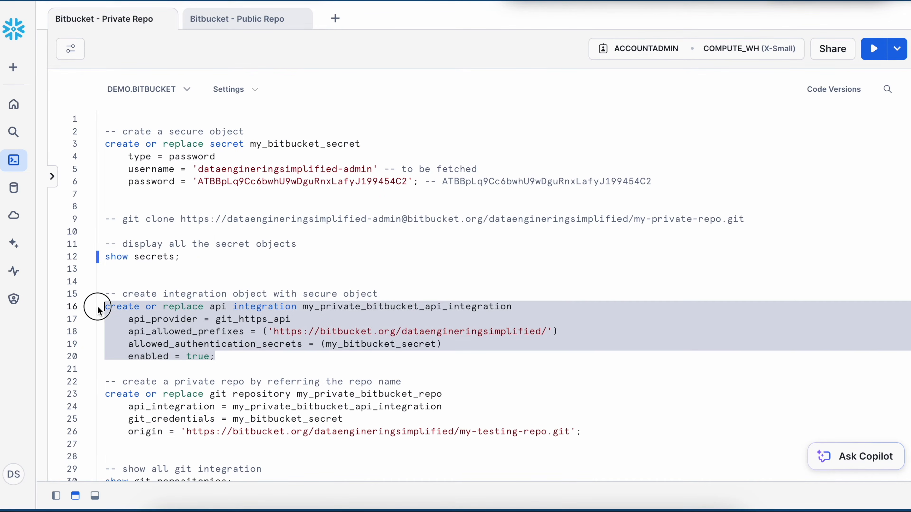
{"action": "left_click", "coordinate": [873, 52]}
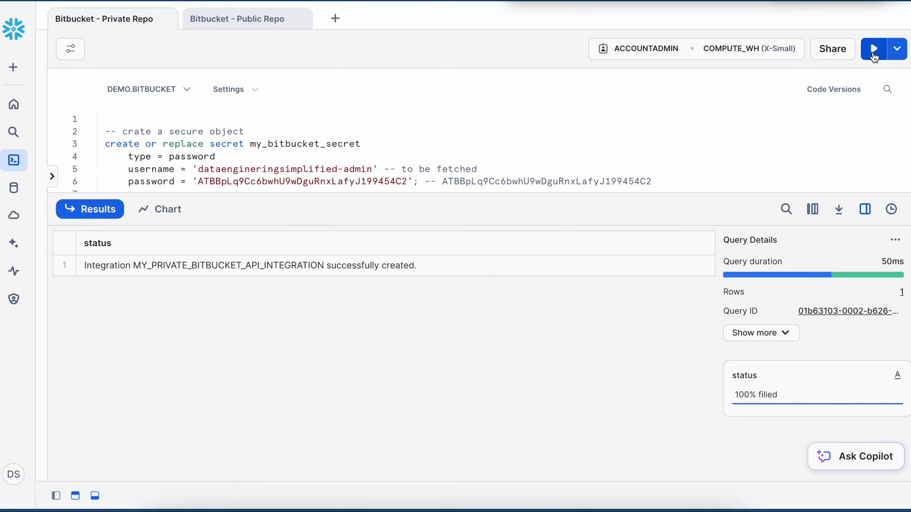
{"action": "left_click", "coordinate": [108, 212]}
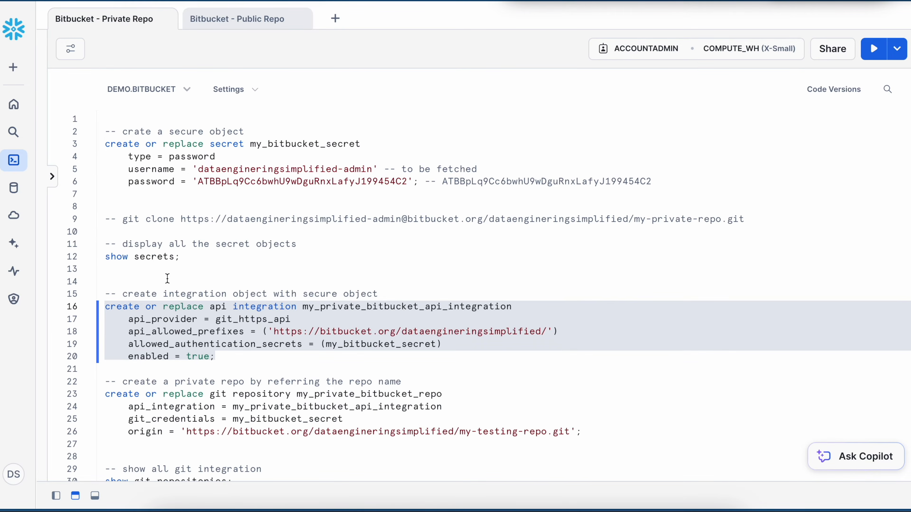
- Add "show integrations;" below the API integration statement, run it, and check the listed integration's name, type, category and enabled state
{"action": "left_click", "coordinate": [255, 308]}
{"action": "double_click", "coordinate": [258, 308]}
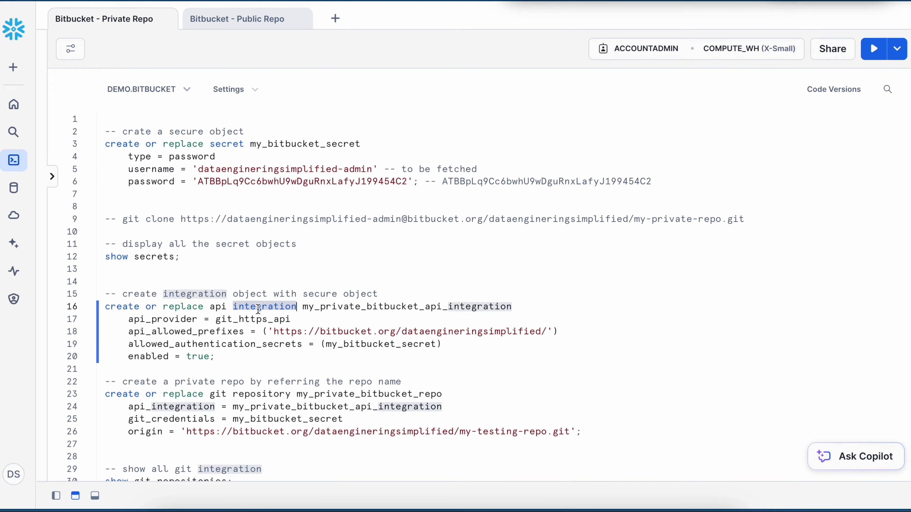
{"action": "left_click", "coordinate": [117, 369]}
{"action": "key", "text": "Return"}
{"action": "type", "text": "show integrations;"}
{"action": "key", "text": "ctrl+Return"}
{"action": "left_click_drag", "start_coordinate": [90, 279], "coordinate": [203, 279]}
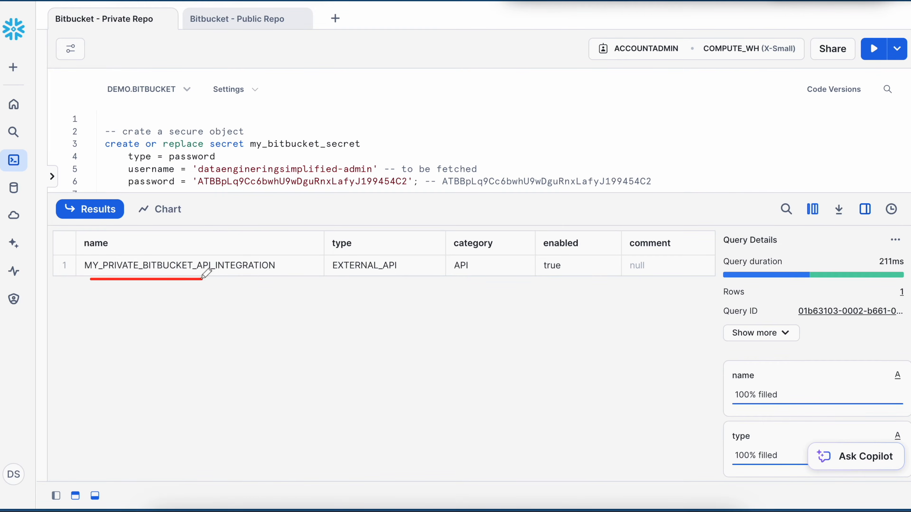
{"action": "left_click_drag", "start_coordinate": [327, 278], "coordinate": [478, 278]}
{"action": "left_click_drag", "start_coordinate": [546, 278], "coordinate": [566, 278]}
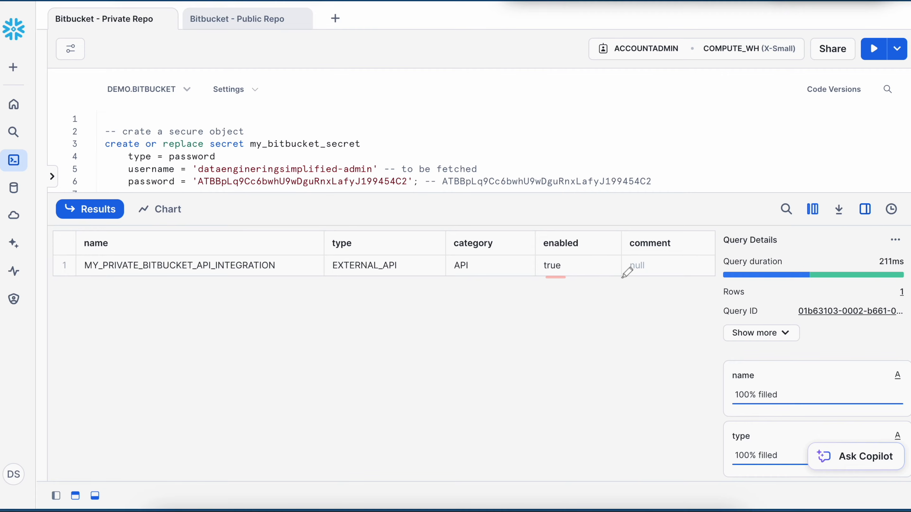
- Close the results and examine the create git repository statement, tracing its API integration and credentials to the integration and secret defined above
{"action": "left_click", "coordinate": [96, 213]}
{"action": "scroll", "coordinate": [208, 291], "scroll_direction": "down", "scroll_amount": 4}
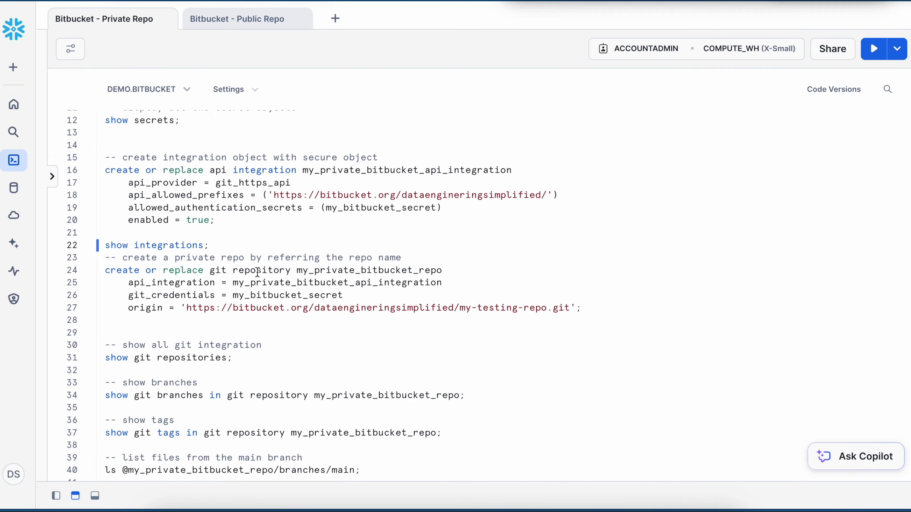
{"action": "left_click_drag", "start_coordinate": [210, 271], "coordinate": [290, 270]}
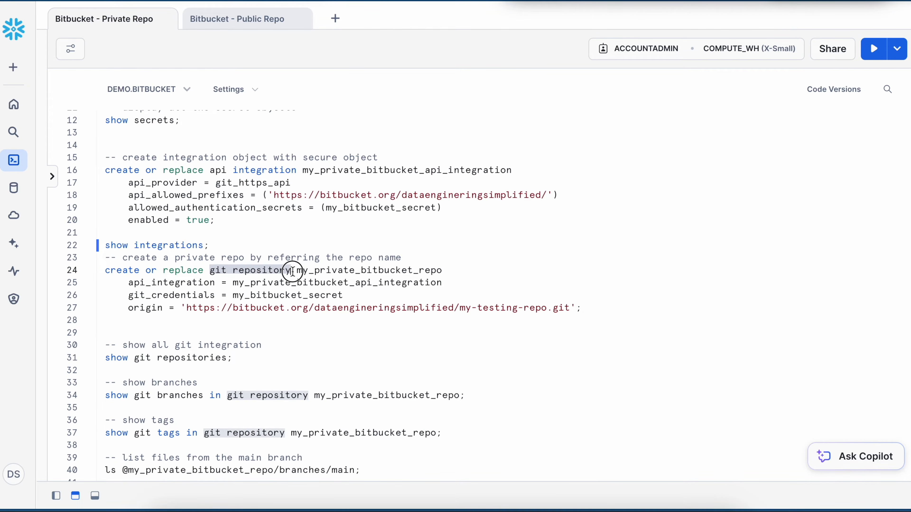
{"action": "double_click", "coordinate": [322, 269]}
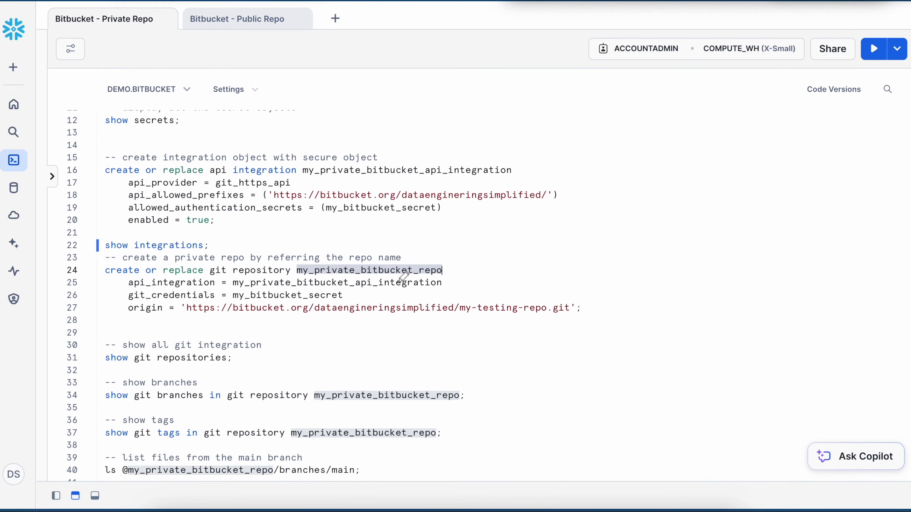
{"action": "left_click_drag", "start_coordinate": [128, 289], "coordinate": [196, 287]}
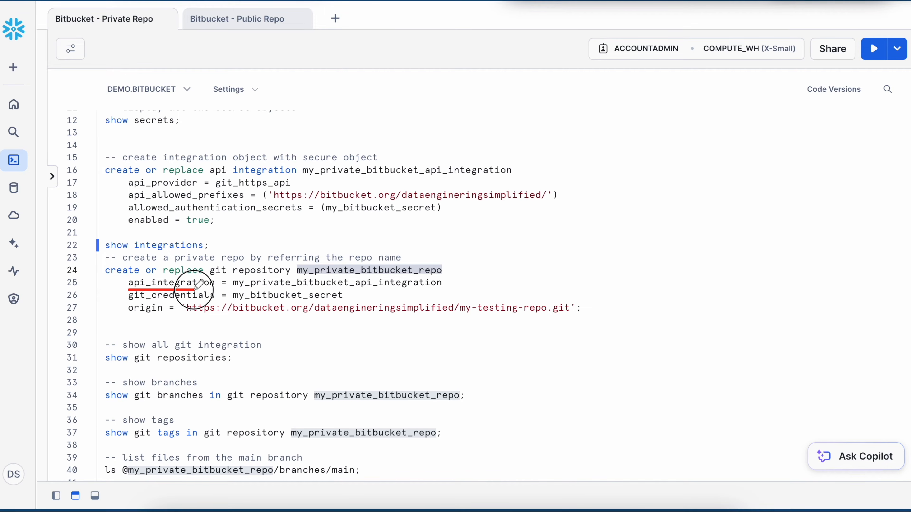
{"action": "left_click_drag", "start_coordinate": [137, 304], "coordinate": [194, 303]}
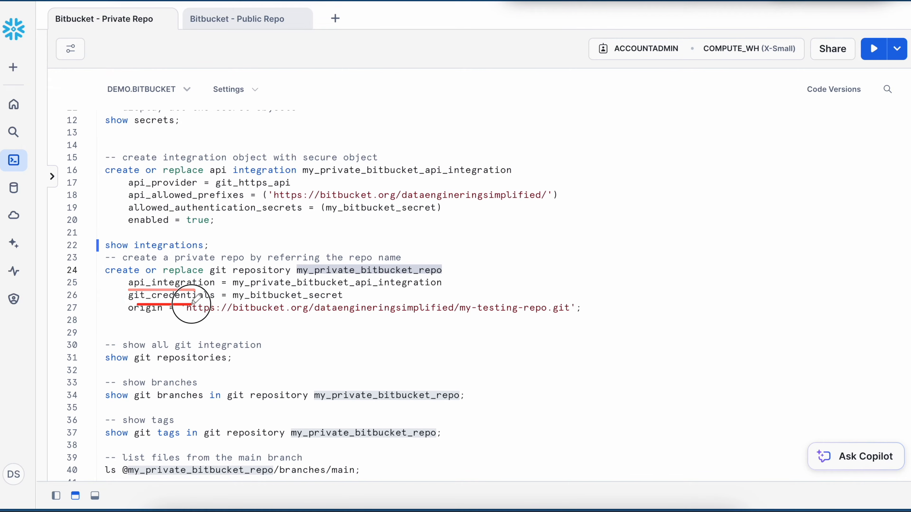
{"action": "left_click_drag", "start_coordinate": [143, 317], "coordinate": [183, 316]}
{"action": "left_click_drag", "start_coordinate": [447, 284], "coordinate": [441, 192]}
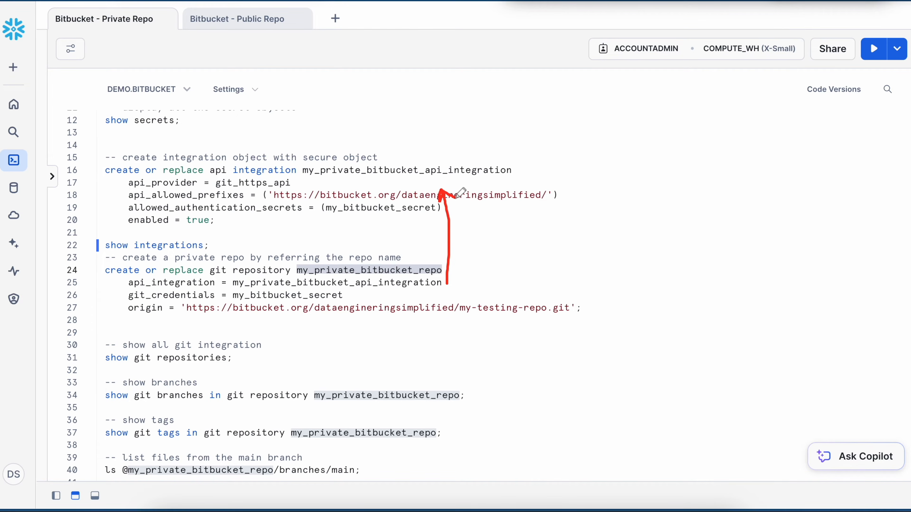
{"action": "scroll", "coordinate": [442, 191], "scroll_direction": "up", "scroll_amount": 4}
{"action": "mouse_move", "coordinate": [346, 432]}
{"action": "left_mouse_down"}
{"action": "mouse_move", "coordinate": [372, 180]}
{"action": "mouse_move", "coordinate": [383, 184]}
{"action": "left_mouse_up"}
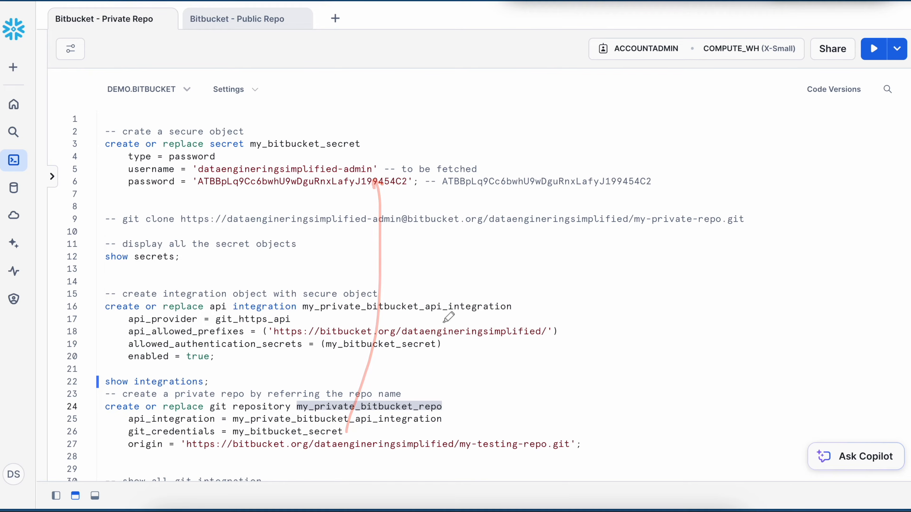
- Change the repository name in the origin URL to my-private-repo and run the create git repository statement on lines 24 to 27
{"action": "left_click_drag", "start_coordinate": [637, 218], "coordinate": [756, 219]}
{"action": "left_click_drag", "start_coordinate": [459, 445], "coordinate": [558, 445]}
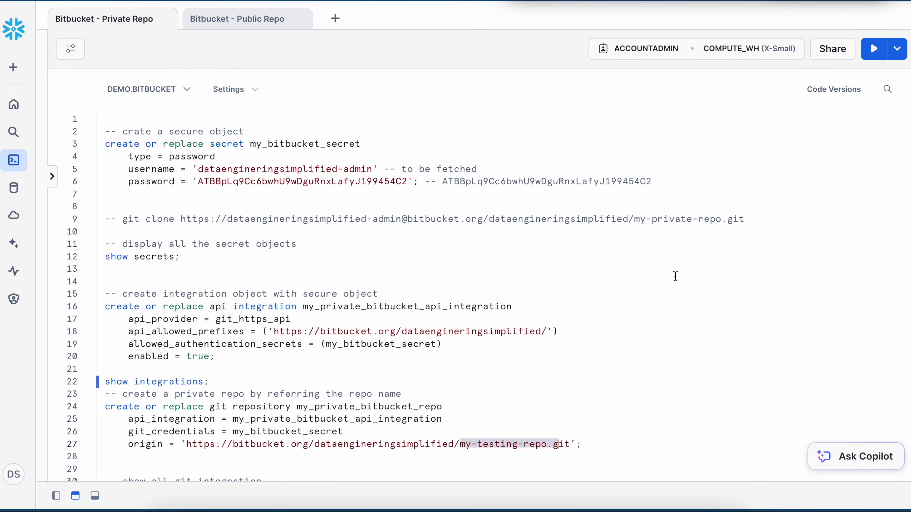
{"action": "left_click_drag", "start_coordinate": [636, 219], "coordinate": [720, 219]}
{"action": "key", "text": "ctrl+c"}
{"action": "left_click_drag", "start_coordinate": [460, 445], "coordinate": [570, 445]}
{"action": "key", "text": "ctrl+v"}
{"action": "key", "text": "BackSpace"}
{"action": "left_click_drag", "start_coordinate": [128, 463], "coordinate": [92, 412]}
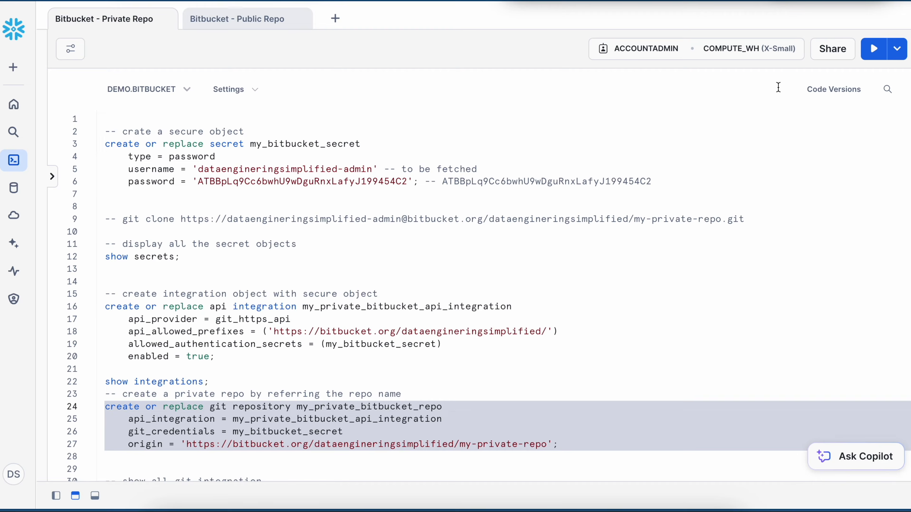
{"action": "left_click", "coordinate": [874, 49]}
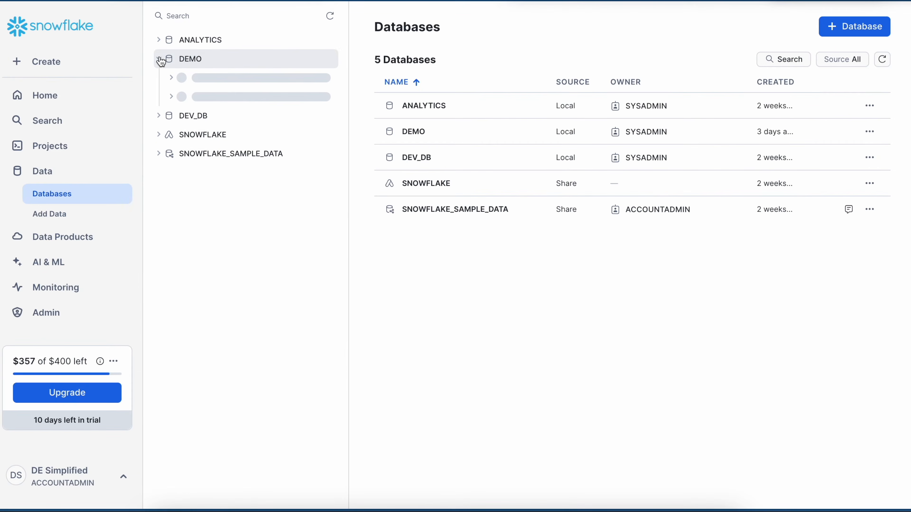
- In the Snowflake databases page, expand DEMO, its BITBUCKET schema and Git Repositories, and open MY_PRIVATE_BITBUCKET_REPO
{"action": "left_click", "coordinate": [174, 79]}
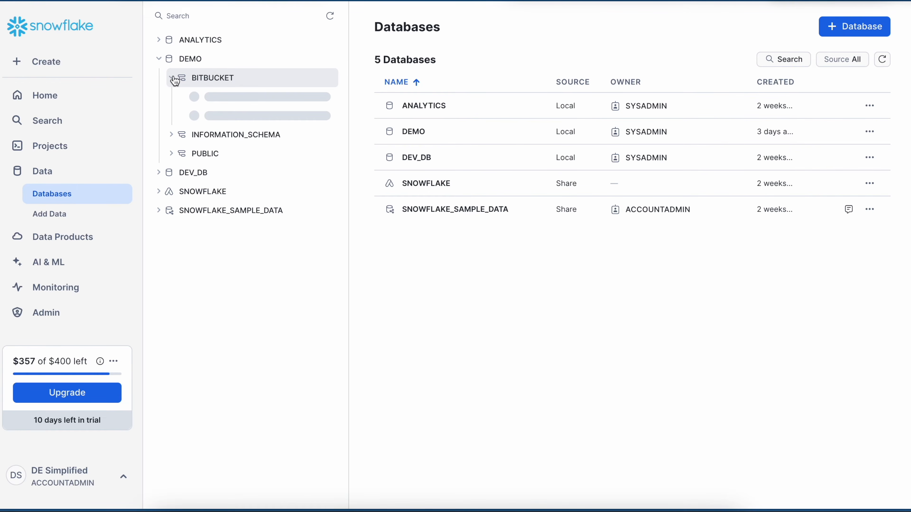
{"action": "left_click_drag", "start_coordinate": [191, 105], "coordinate": [255, 105]}
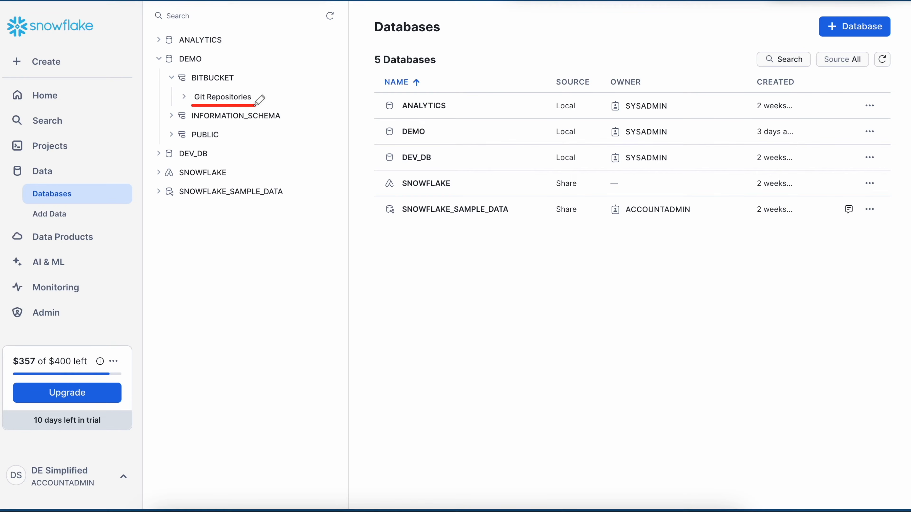
{"action": "left_click", "coordinate": [185, 96]}
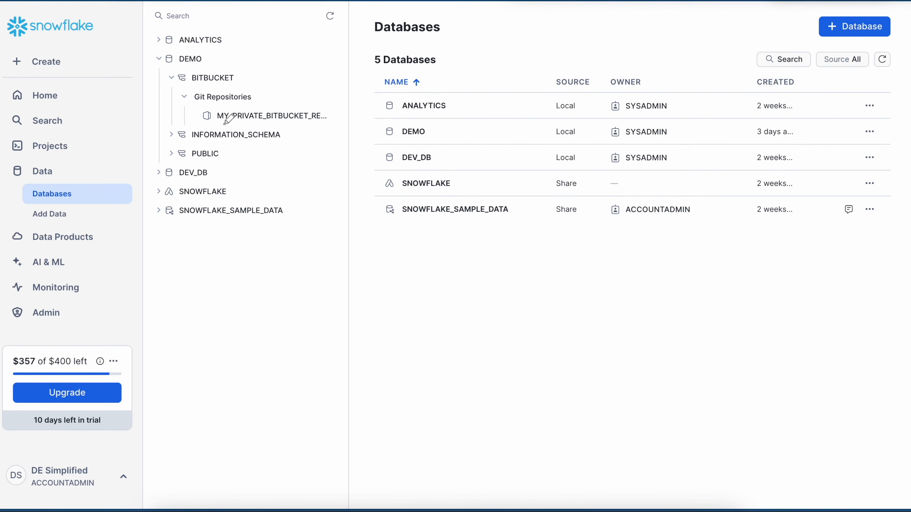
{"action": "left_click_drag", "start_coordinate": [218, 124], "coordinate": [313, 124]}
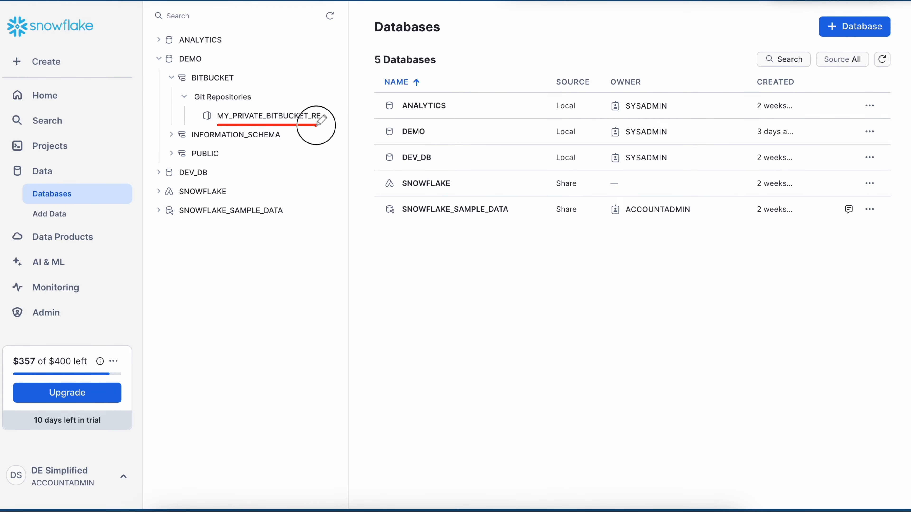
{"action": "left_click", "coordinate": [297, 115]}
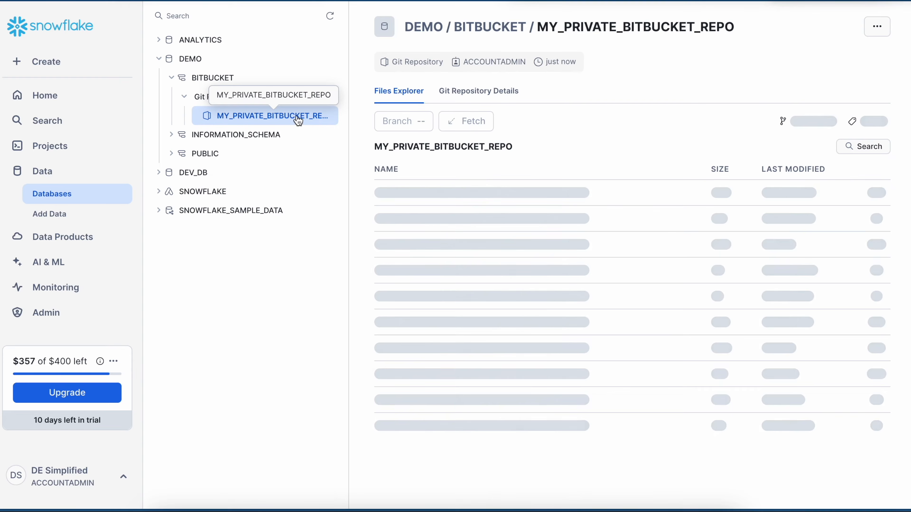
- Review the repository's folders and files, its branch list with the selected main branch, and its branch and tag counts
{"action": "left_click_drag", "start_coordinate": [371, 104], "coordinate": [532, 102]}
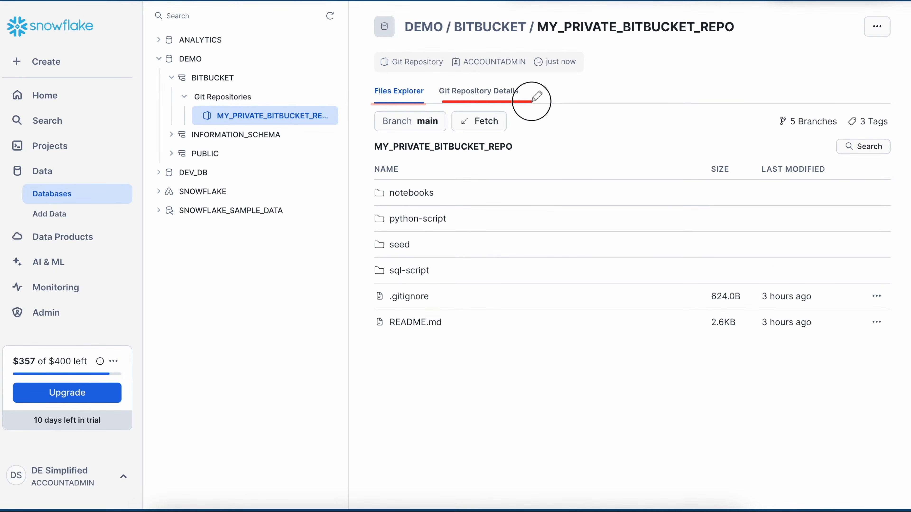
{"action": "left_click_drag", "start_coordinate": [368, 181], "coordinate": [366, 321]}
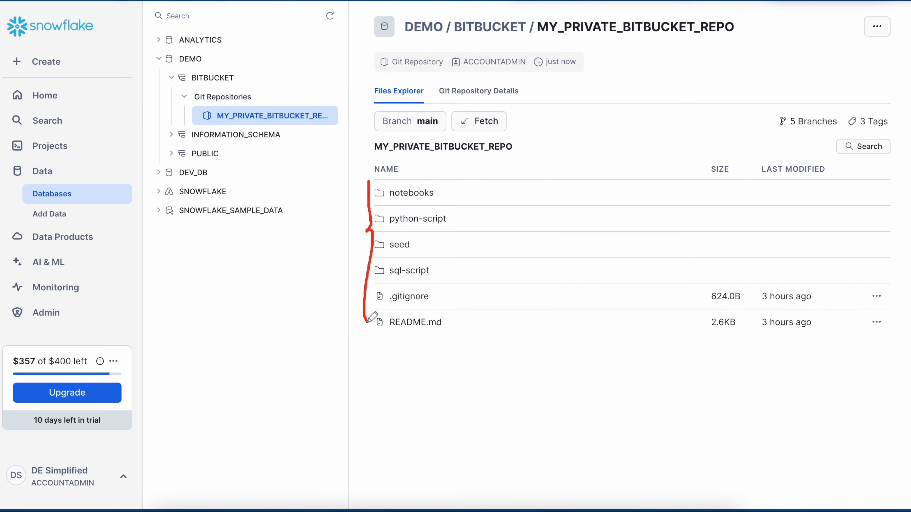
{"action": "left_click", "coordinate": [430, 124]}
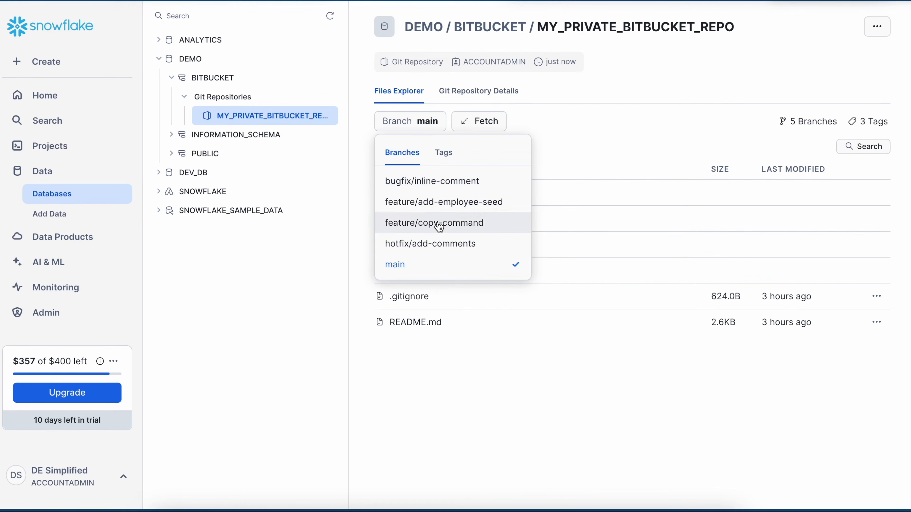
{"action": "left_click_drag", "start_coordinate": [383, 275], "coordinate": [421, 275]}
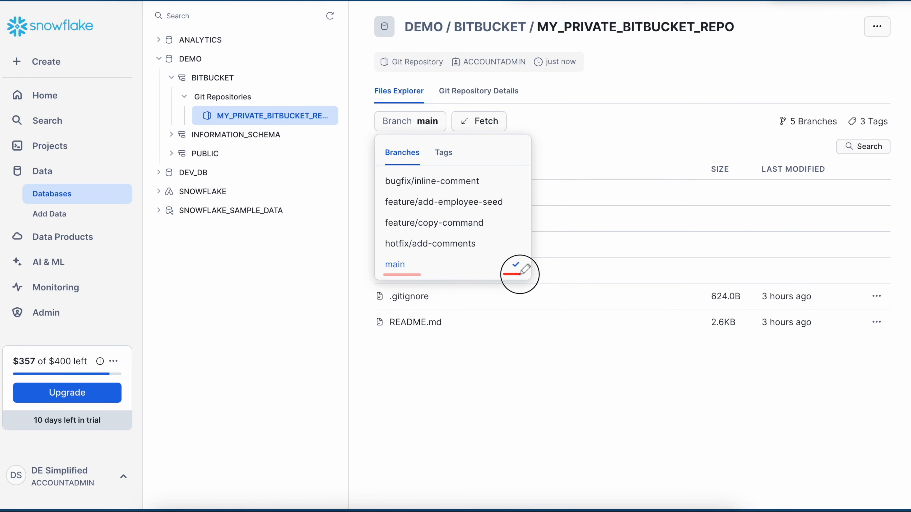
{"action": "left_click_drag", "start_coordinate": [503, 274], "coordinate": [524, 274]}
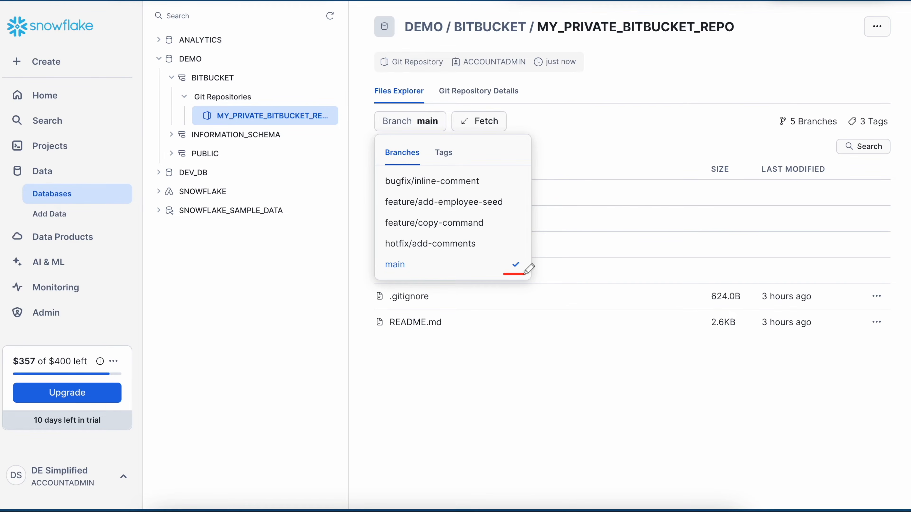
{"action": "left_click_drag", "start_coordinate": [775, 131], "coordinate": [883, 131]}
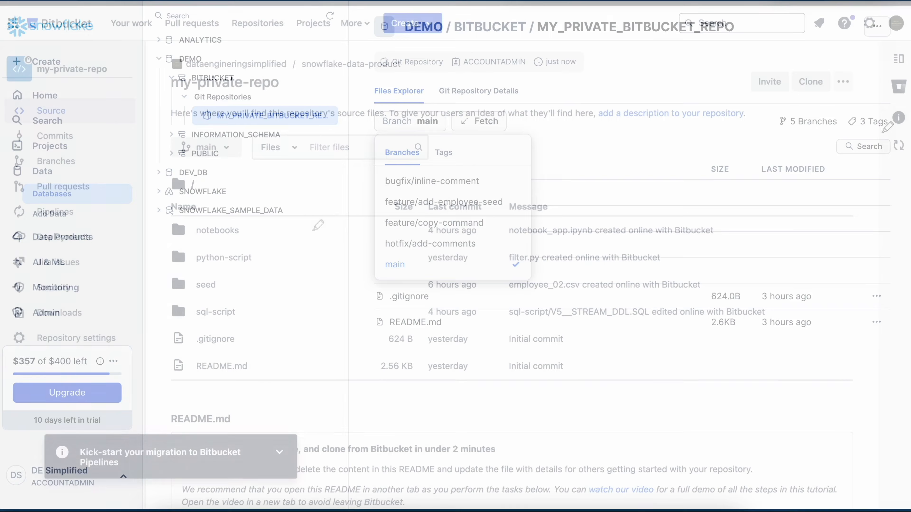
- Switch to Bitbucket and check my-private-repo's source files, the tags in its commit history, and its branch list
{"action": "mouse_move", "coordinate": [279, 218]}
{"action": "left_mouse_down"}
{"action": "mouse_move", "coordinate": [296, 219]}
{"action": "mouse_move", "coordinate": [286, 382]}
{"action": "left_mouse_up"}
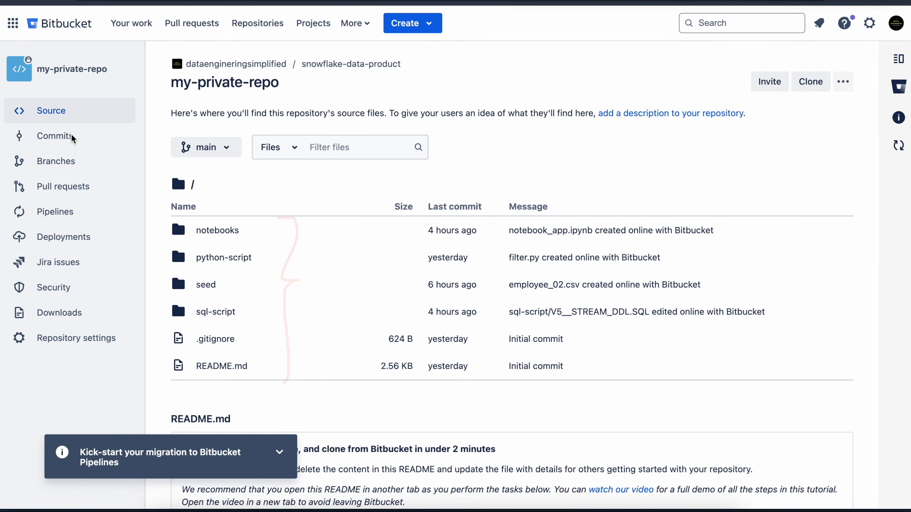
{"action": "left_click", "coordinate": [63, 138]}
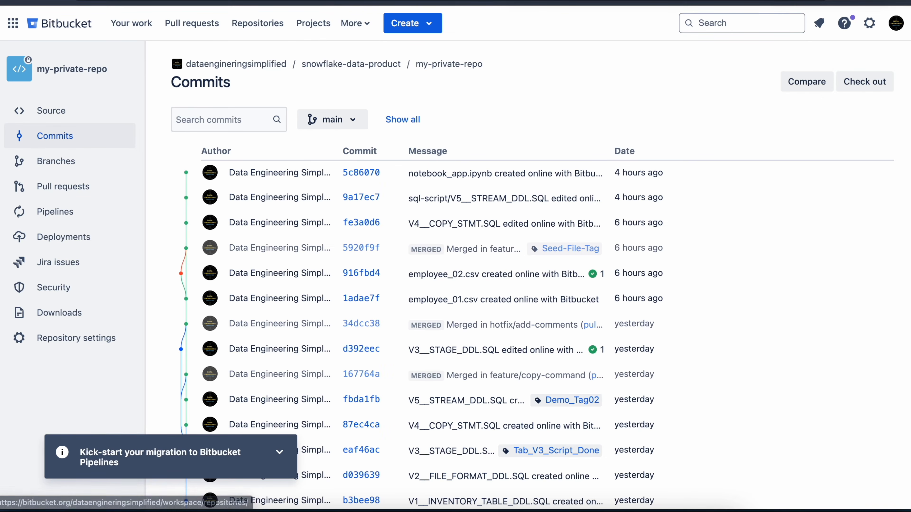
{"action": "left_click_drag", "start_coordinate": [542, 260], "coordinate": [596, 259]}
{"action": "left_click_drag", "start_coordinate": [545, 410], "coordinate": [593, 410]}
{"action": "left_click_drag", "start_coordinate": [538, 462], "coordinate": [595, 463]}
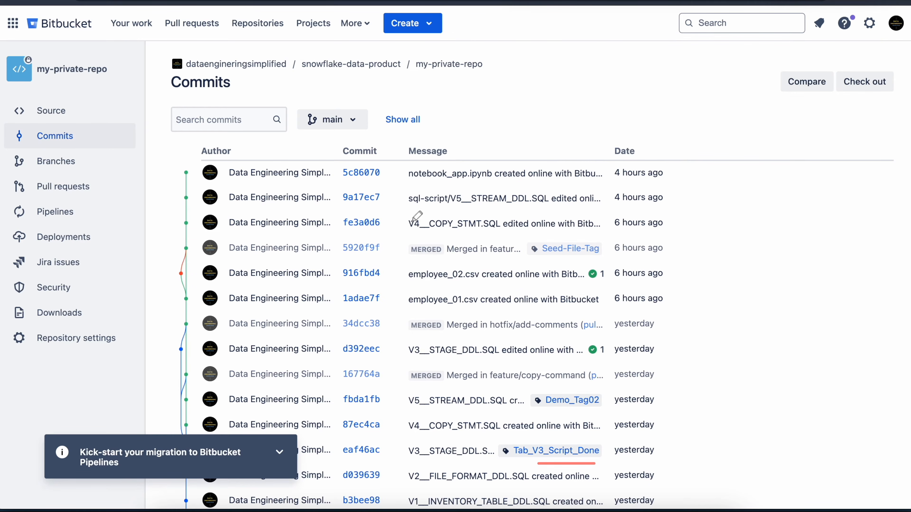
{"action": "left_click", "coordinate": [353, 126]}
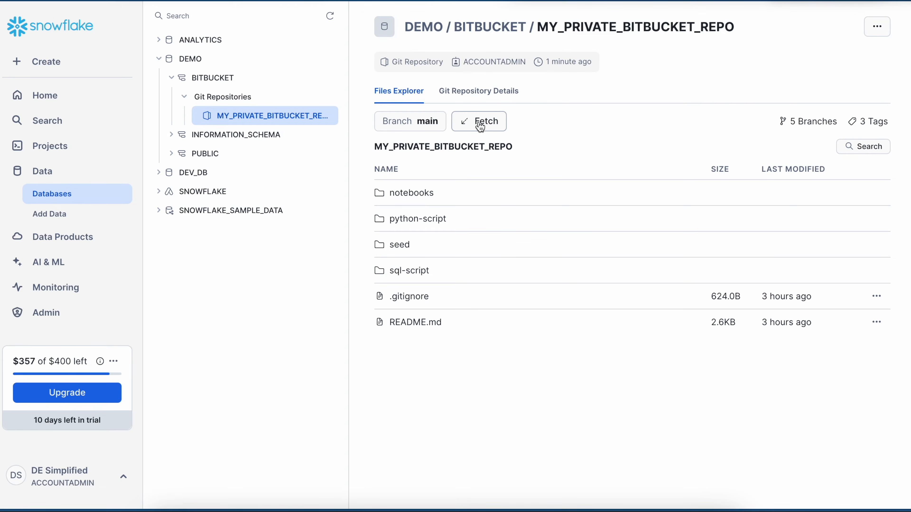
- Back in Snowflake, fetch the repository and display the files of the feature/copy-command branch
{"action": "left_click", "coordinate": [481, 126]}
{"action": "left_click", "coordinate": [426, 131]}
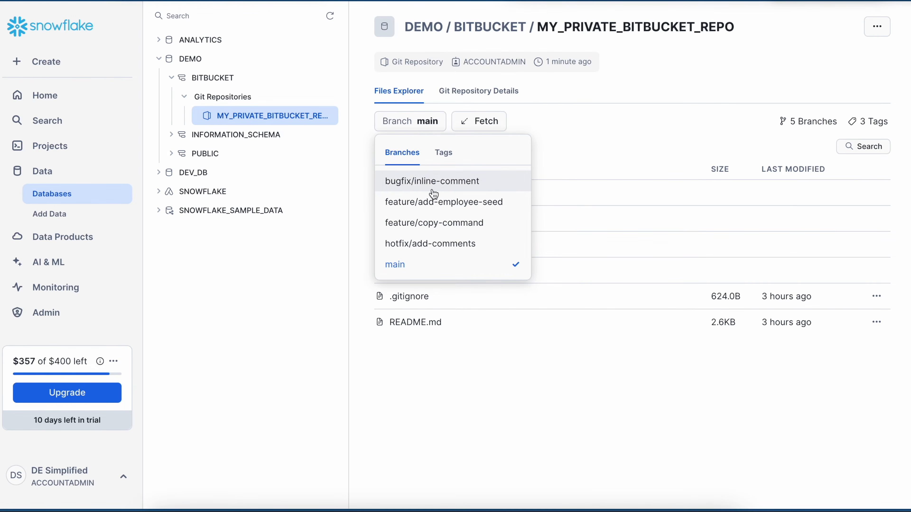
{"action": "left_click", "coordinate": [436, 226]}
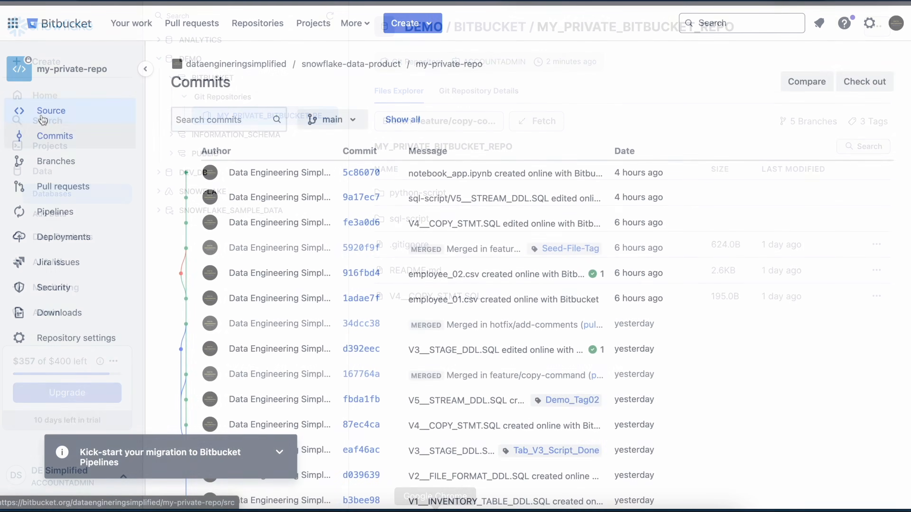
- Switch to Bitbucket, show the source of the feature/copy-command branch, and check for V4__COPY_STMT.SQL
{"action": "left_click", "coordinate": [43, 120]}
{"action": "left_click", "coordinate": [205, 147]}
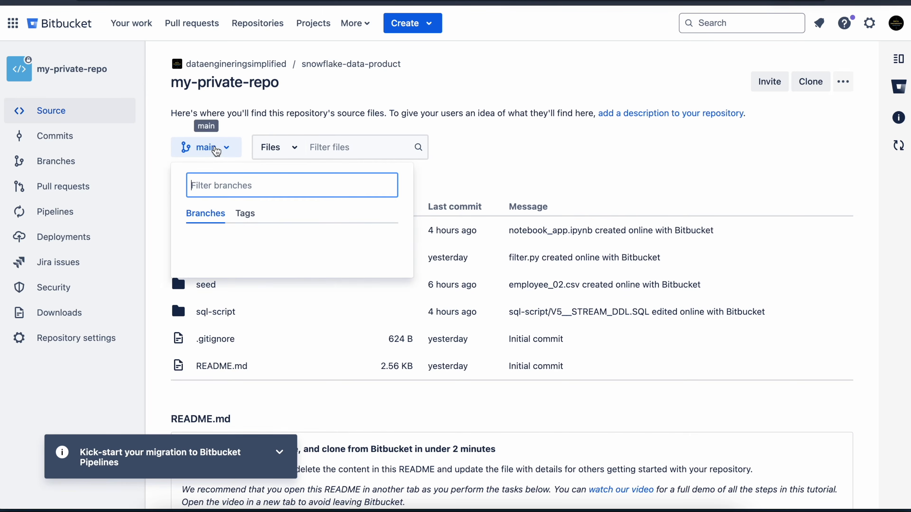
{"action": "left_click", "coordinate": [240, 292]}
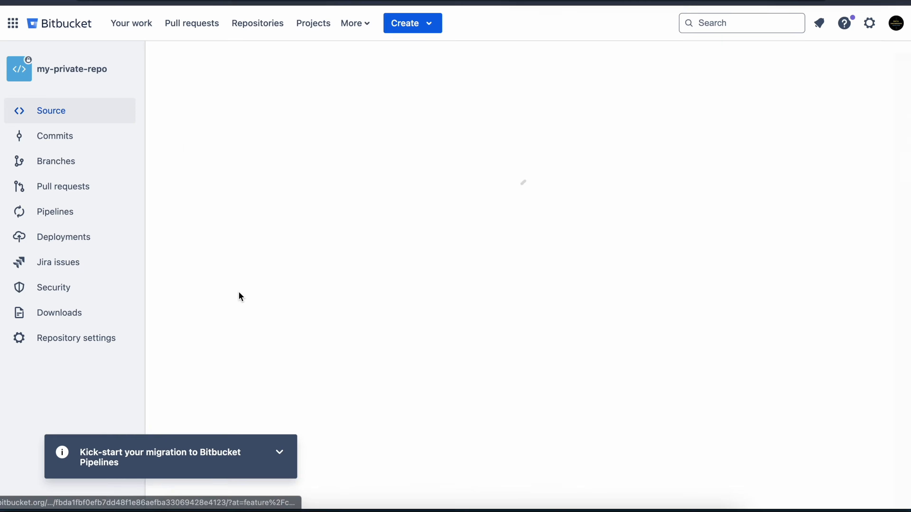
{"action": "left_click_drag", "start_coordinate": [188, 354], "coordinate": [305, 353]}
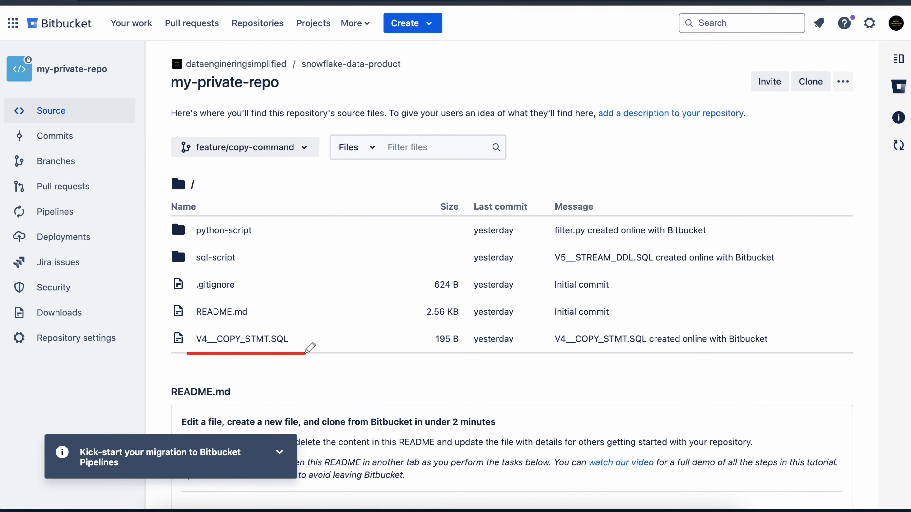
- Return to Snowflake, open the Git repository details in a wider view, and review the origin, API integration and credentials
{"action": "left_click", "coordinate": [455, 94]}
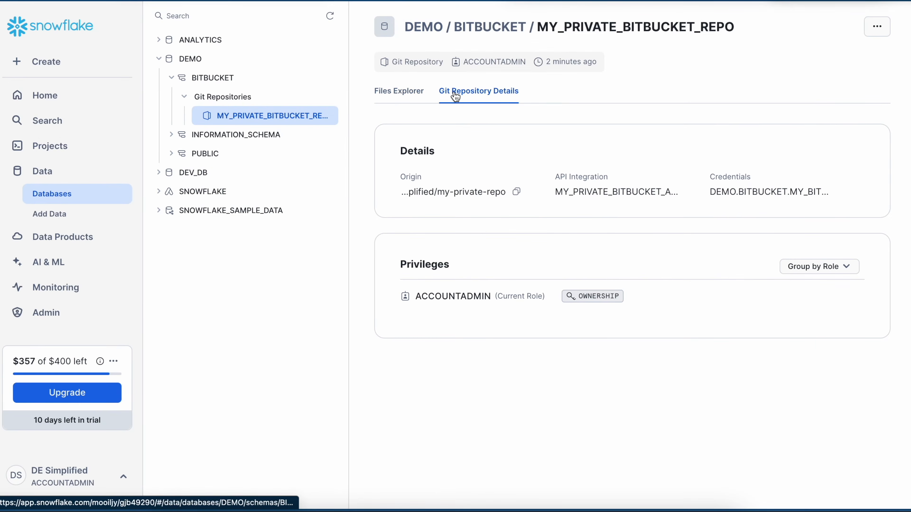
{"action": "left_click", "coordinate": [347, 116]}
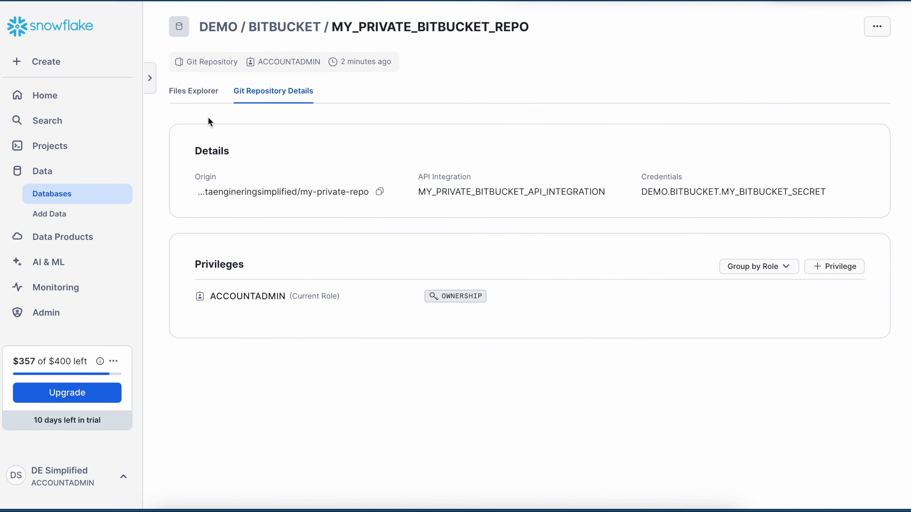
{"action": "left_click_drag", "start_coordinate": [193, 186], "coordinate": [229, 185]}
{"action": "left_click_drag", "start_coordinate": [419, 184], "coordinate": [467, 185]}
{"action": "left_click_drag", "start_coordinate": [642, 185], "coordinate": [687, 185]}
- Grant the READ privilege on MY_PRIVATE_BITBUCKET_REPO to the PUBLIC role
{"action": "left_click", "coordinate": [836, 269]}
{"action": "left_click", "coordinate": [470, 121]}
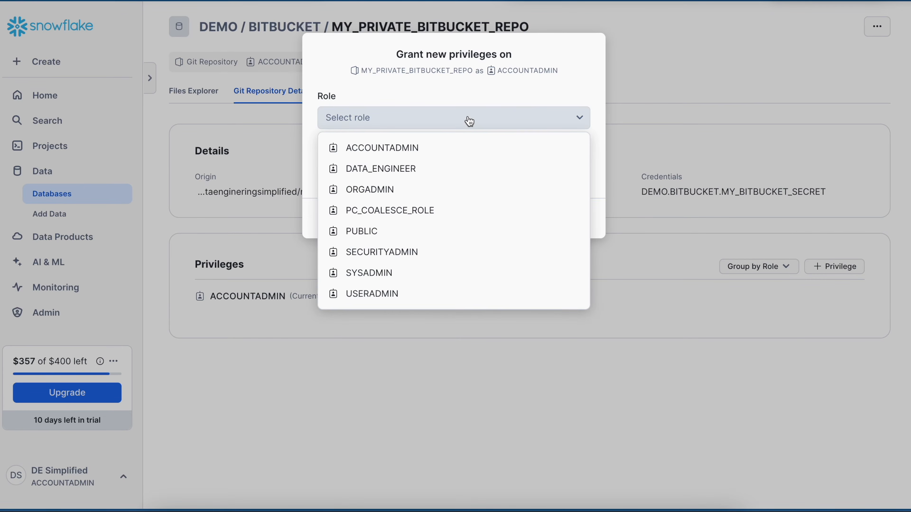
{"action": "left_click", "coordinate": [381, 235]}
{"action": "left_click", "coordinate": [359, 171]}
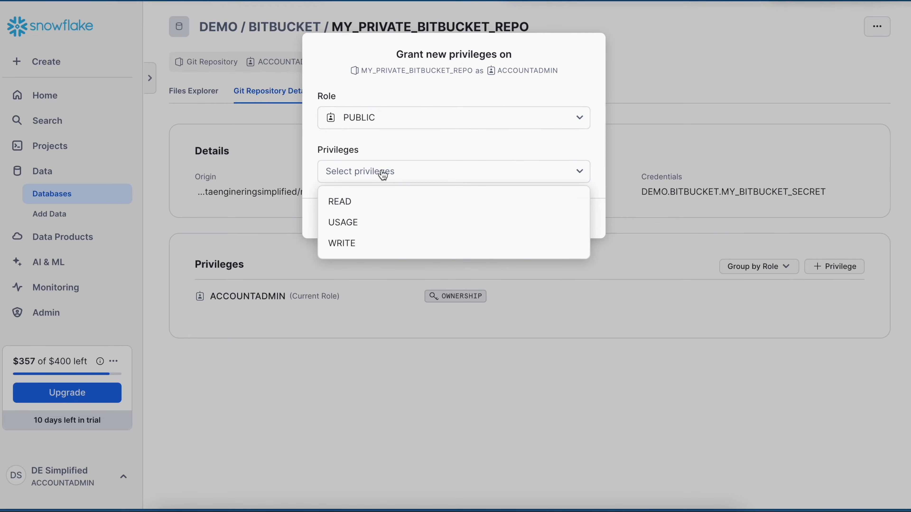
{"action": "left_click", "coordinate": [352, 203]}
{"action": "left_click", "coordinate": [549, 278]}
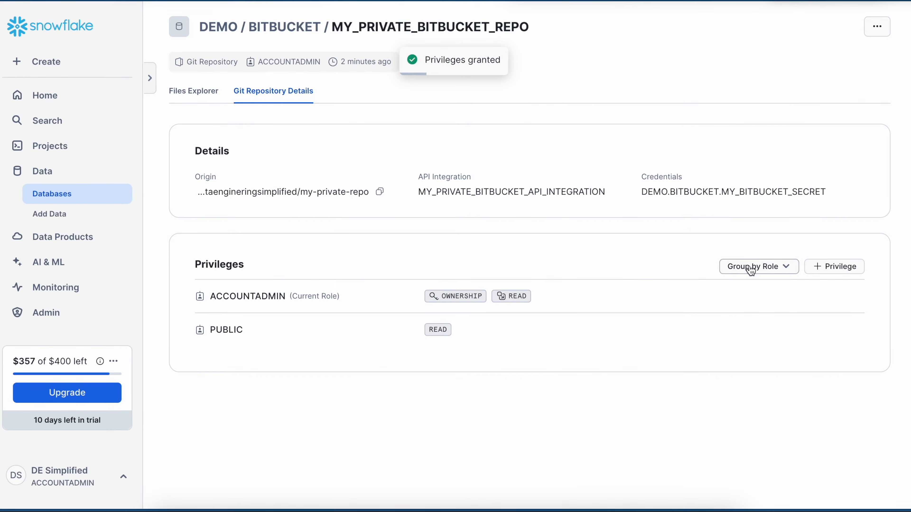
- Grant the WRITE privilege on MY_PRIVATE_BITBUCKET_REPO to the PUBLIC role
{"action": "left_click", "coordinate": [834, 266]}
{"action": "left_click", "coordinate": [412, 117]}
{"action": "left_click", "coordinate": [359, 232]}
{"action": "left_click", "coordinate": [386, 175]}
{"action": "left_click", "coordinate": [534, 215]}
{"action": "left_click", "coordinate": [543, 272]}
- Try to grant the USAGE privilege on MY_PRIVATE_BITBUCKET_REPO to the PUBLIC role
{"action": "left_click", "coordinate": [828, 267]}
{"action": "left_click", "coordinate": [366, 116]}
{"action": "left_click", "coordinate": [363, 231]}
{"action": "left_click", "coordinate": [362, 172]}
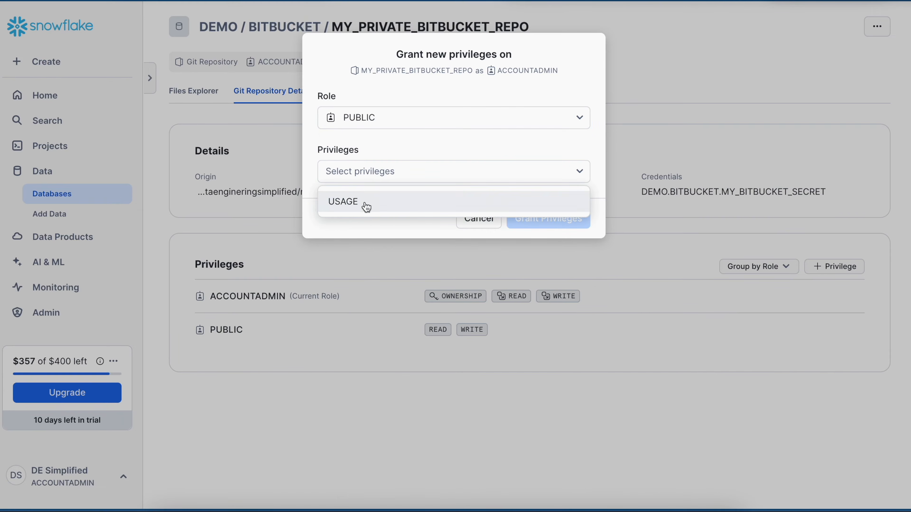
{"action": "left_click", "coordinate": [366, 204]}
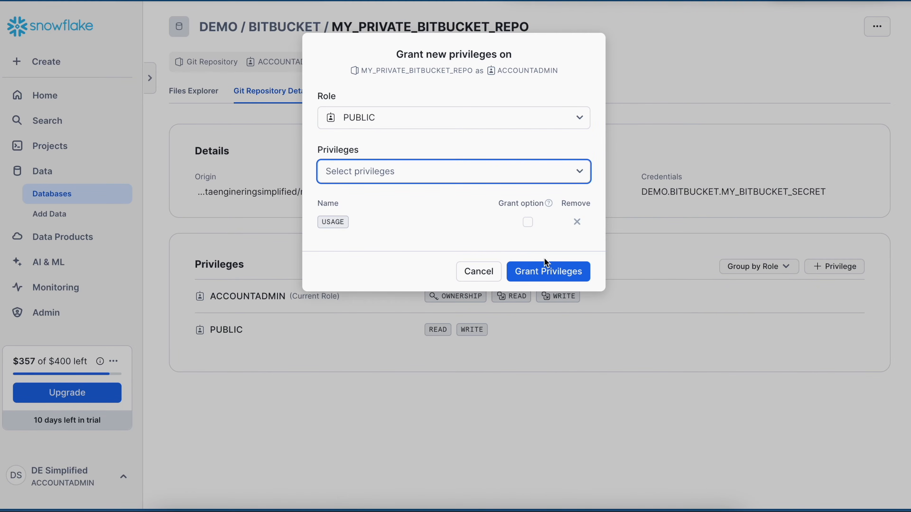
{"action": "left_click", "coordinate": [558, 277]}
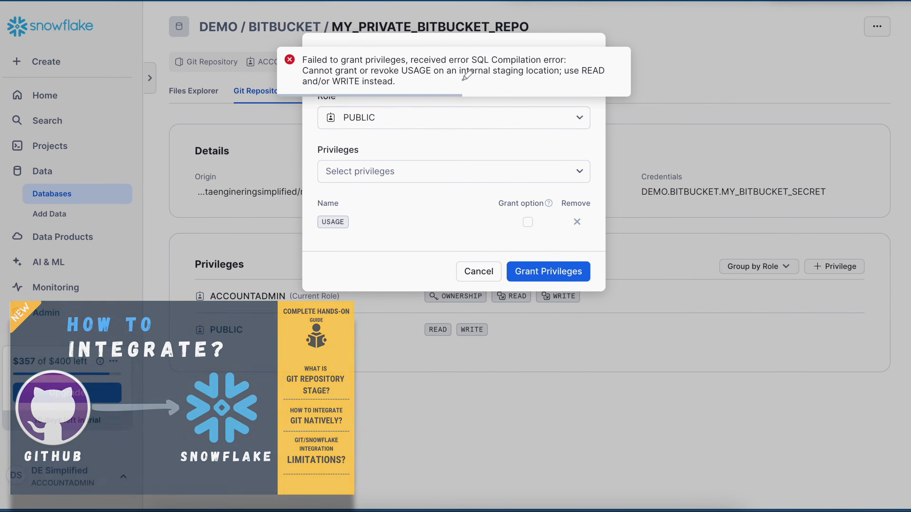
{"action": "left_click_drag", "start_coordinate": [453, 80], "coordinate": [544, 81]}
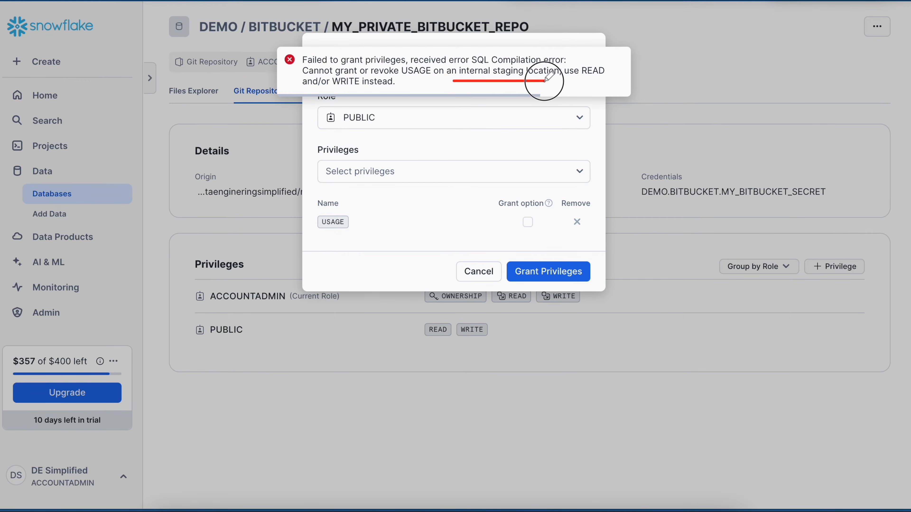
{"action": "left_click_drag", "start_coordinate": [314, 230], "coordinate": [357, 231]}
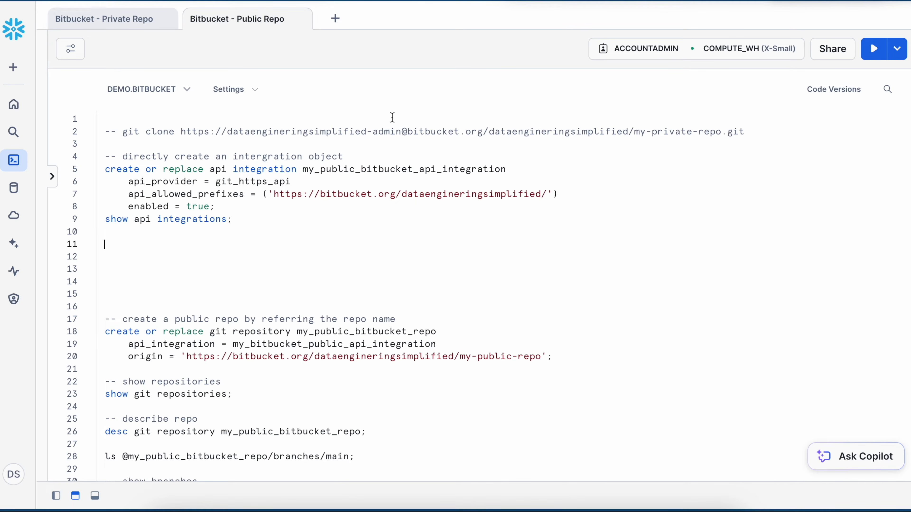
- In the Bitbucket - Public Repo worksheet, run the statement creating the API integration my_public_bitbucket_api_integration
{"action": "double_click", "coordinate": [350, 169]}
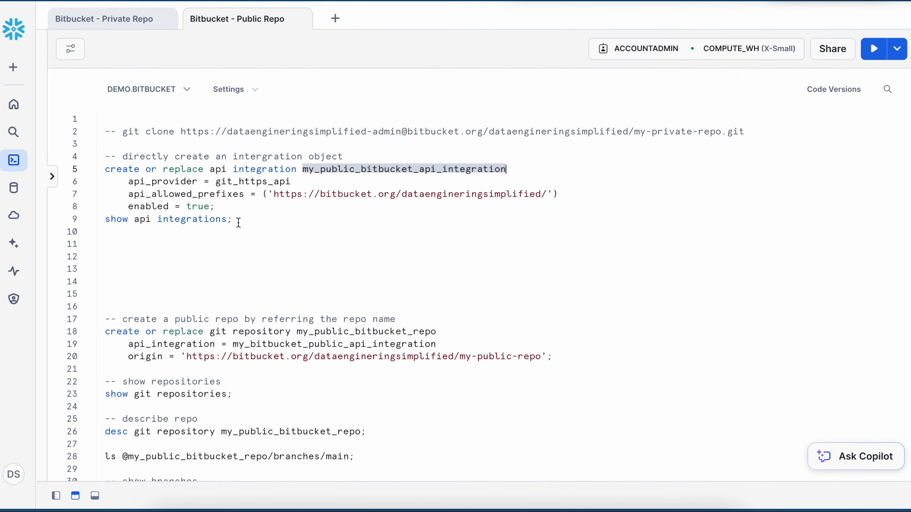
{"action": "left_click_drag", "start_coordinate": [222, 202], "coordinate": [90, 176]}
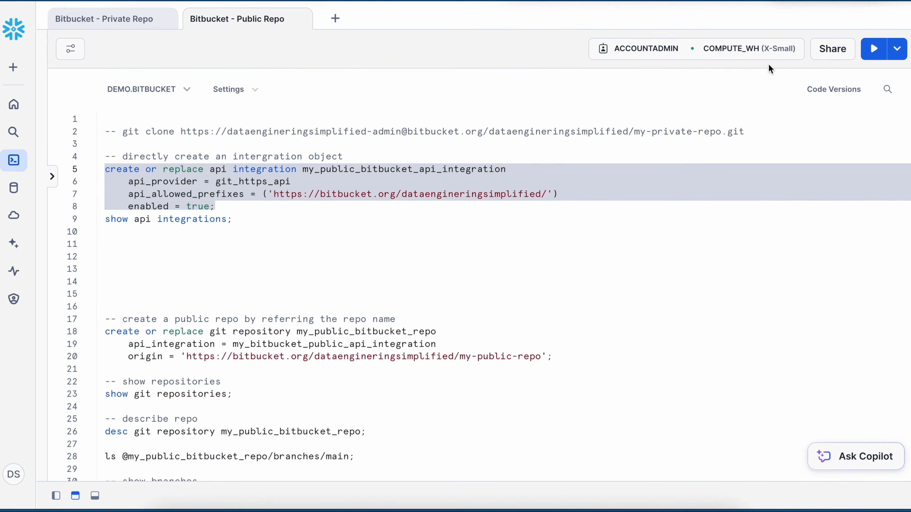
{"action": "left_click", "coordinate": [867, 53]}
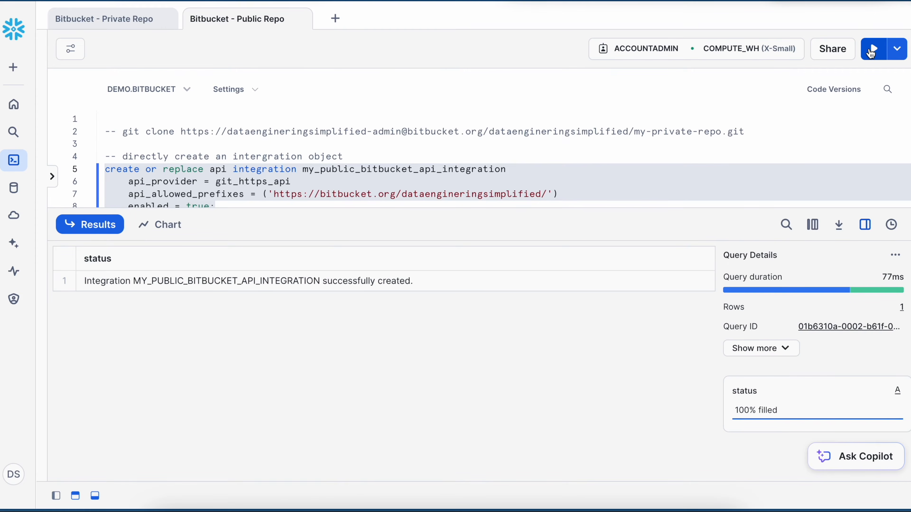
- Run show api integrations and review the listed private and public Bitbucket integrations
{"action": "left_click", "coordinate": [83, 231]}
{"action": "left_click_drag", "start_coordinate": [237, 219], "coordinate": [92, 226]}
{"action": "left_click", "coordinate": [874, 48]}
{"action": "mouse_move", "coordinate": [299, 265]}
{"action": "left_mouse_down"}
{"action": "mouse_move", "coordinate": [306, 292]}
{"action": "mouse_move", "coordinate": [292, 316]}
{"action": "left_mouse_up"}
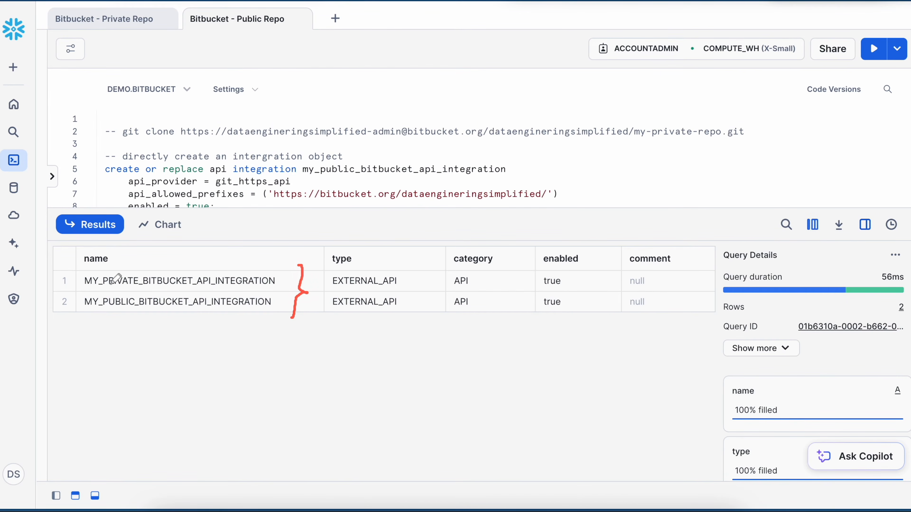
{"action": "mouse_move", "coordinate": [102, 288]}
{"action": "left_mouse_down"}
{"action": "mouse_move", "coordinate": [132, 288]}
{"action": "mouse_move", "coordinate": [108, 310]}
{"action": "mouse_move", "coordinate": [131, 315]}
{"action": "left_mouse_up"}
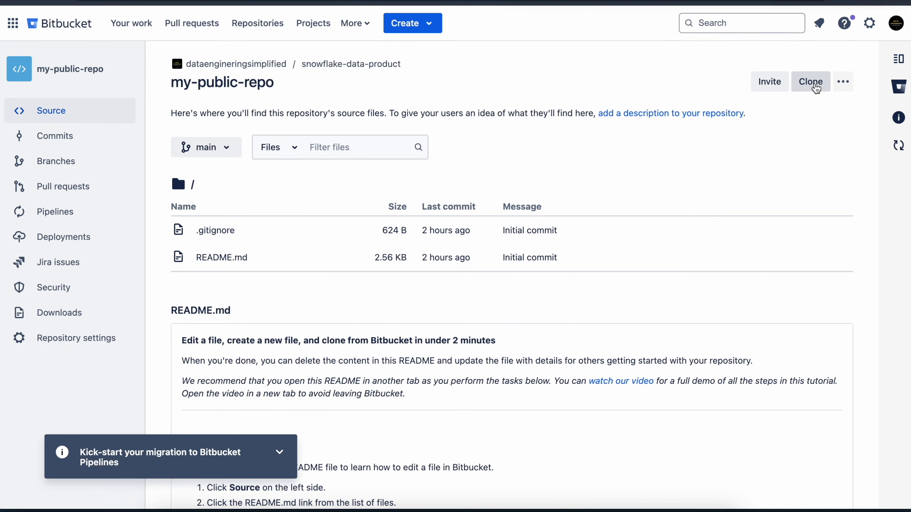
- Copy the HTTPS clone command of my-public-repo from Bitbucket and paste it above the repository creation statement in the Snowflake worksheet
{"action": "left_click", "coordinate": [811, 82]}
{"action": "left_click", "coordinate": [620, 108]}
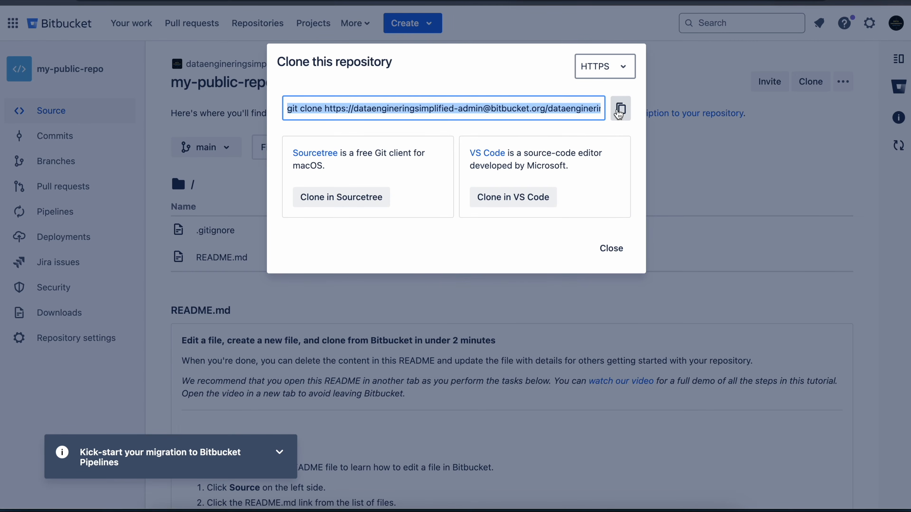
{"action": "left_click", "coordinate": [412, 507]}
{"action": "left_click", "coordinate": [150, 232]}
{"action": "key", "text": "super+v"}
- Check the origin against the clone URL and create the Git repository my_public_bitbucket_repo with API integration my_public_bitbucket_api_integration
{"action": "left_click_drag", "start_coordinate": [617, 233], "coordinate": [697, 231]}
{"action": "left_click", "coordinate": [484, 295]}
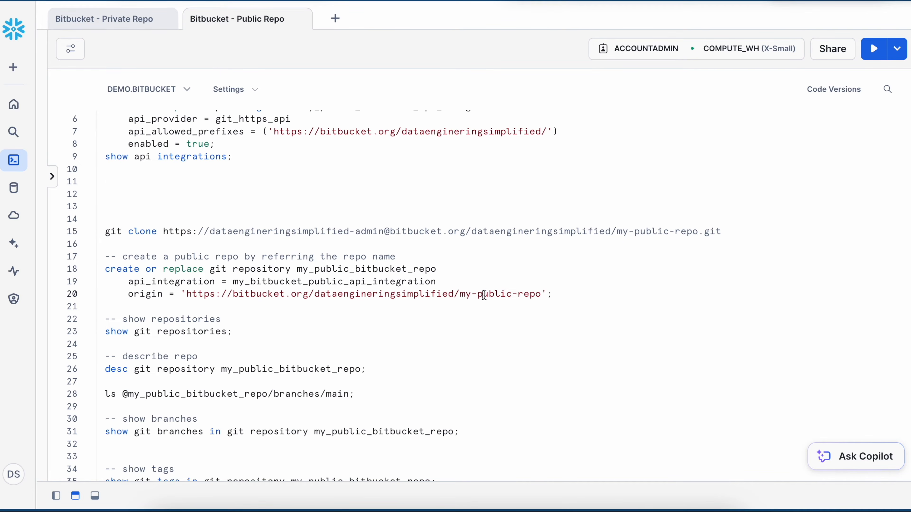
{"action": "left_click_drag", "start_coordinate": [464, 294], "coordinate": [525, 295]}
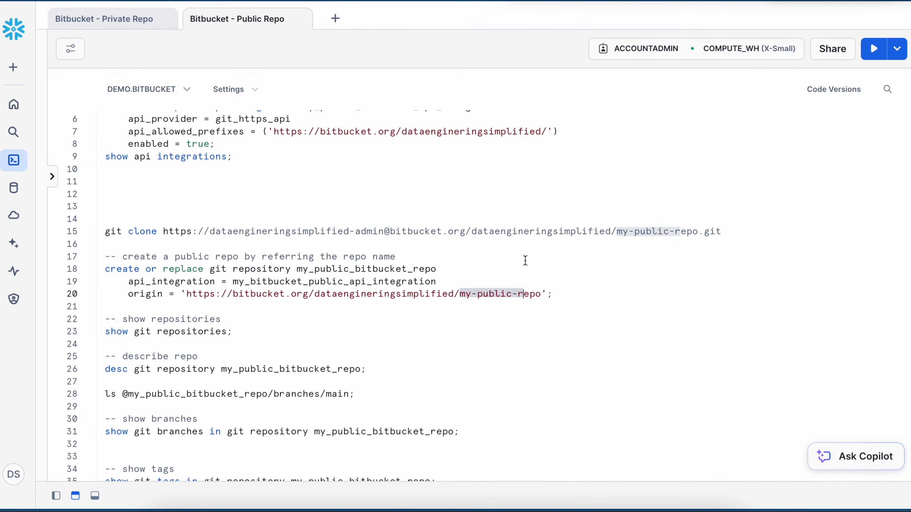
{"action": "double_click", "coordinate": [525, 231]}
{"action": "double_click", "coordinate": [396, 295]}
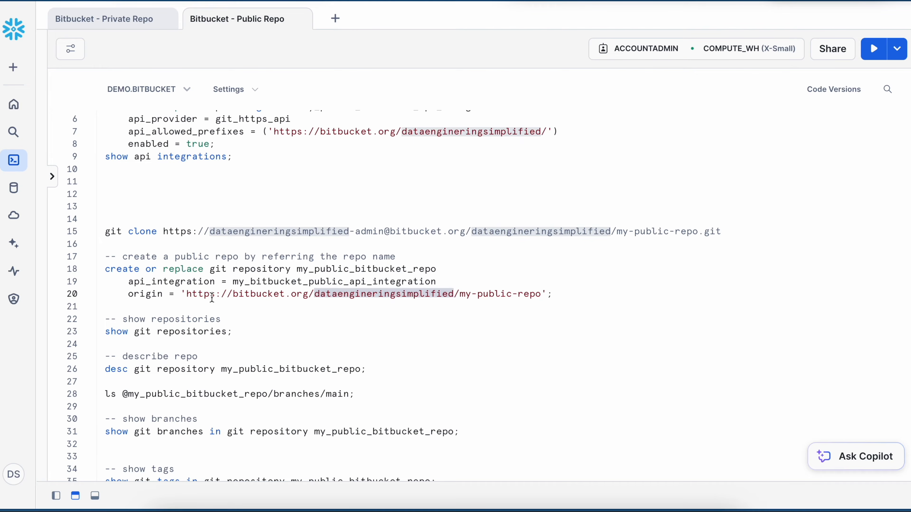
{"action": "left_click_drag", "start_coordinate": [187, 295], "coordinate": [287, 294]}
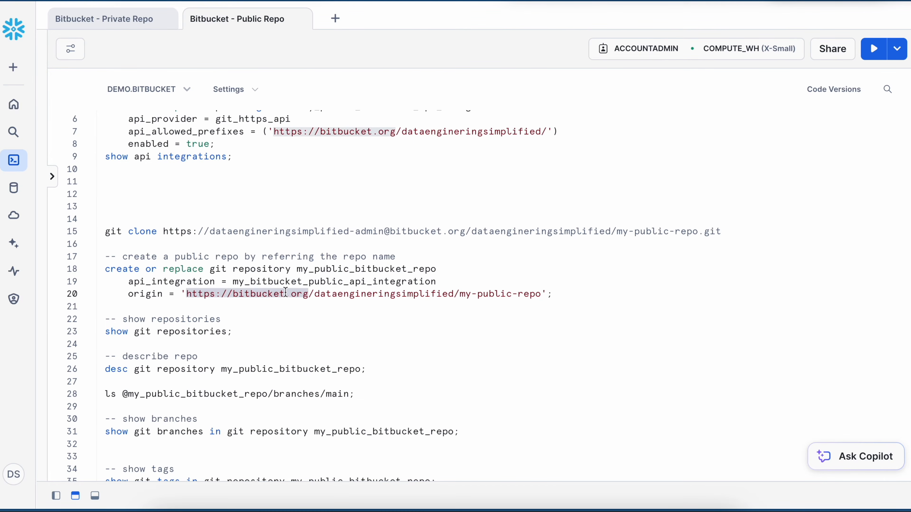
{"action": "left_click_drag", "start_coordinate": [163, 301], "coordinate": [89, 267]}
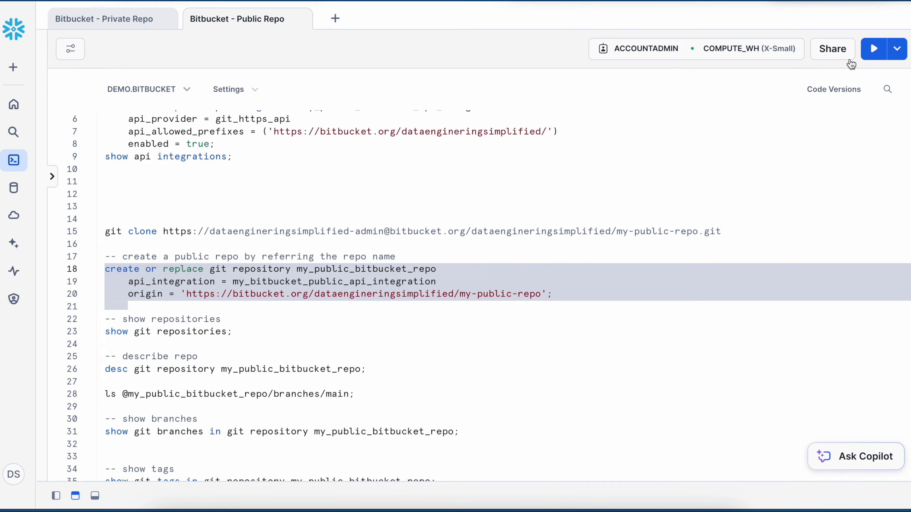
{"action": "scroll", "coordinate": [92, 299], "scroll_direction": "up", "scroll_amount": 1}
{"action": "left_click", "coordinate": [874, 49]}
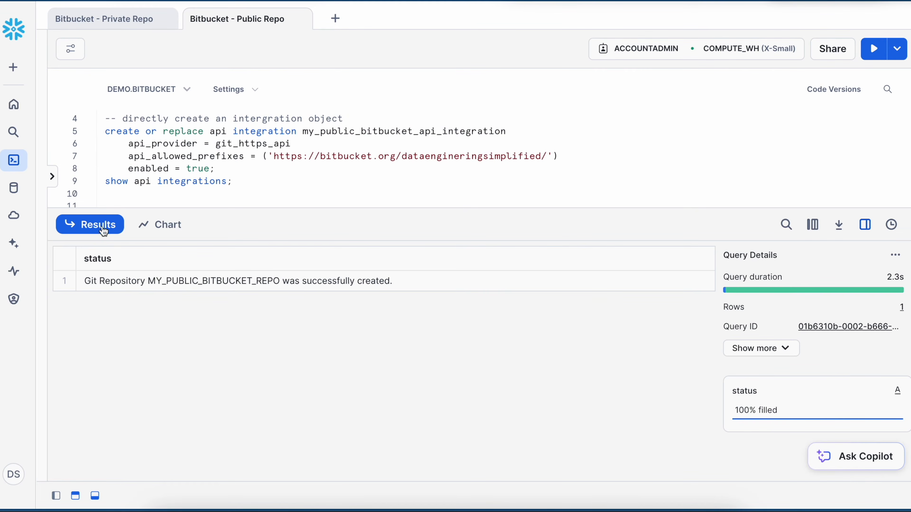
{"action": "left_click", "coordinate": [103, 230]}
- Run show git repositories, widen the origin column, and compare the private and public repositories' origins and remaining columns
{"action": "left_click_drag", "start_coordinate": [233, 357], "coordinate": [101, 356]}
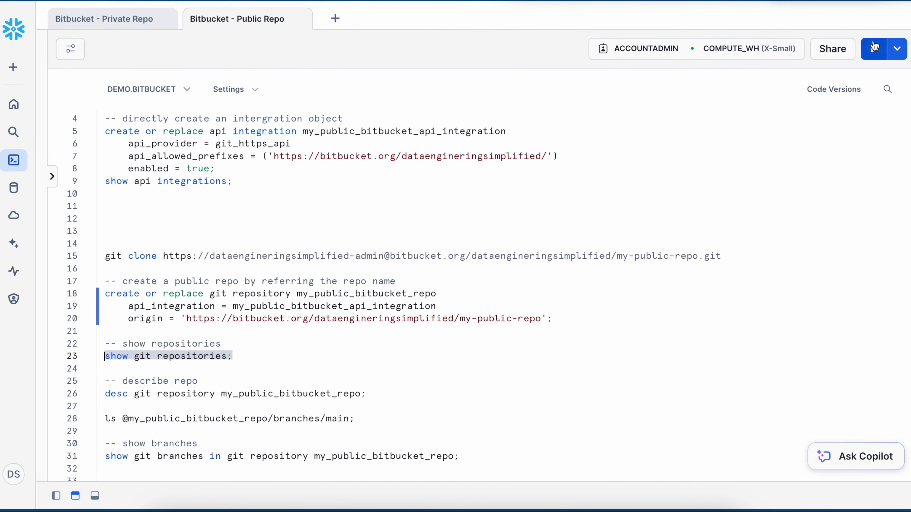
{"action": "left_click", "coordinate": [874, 49]}
{"action": "left_click_drag", "start_coordinate": [98, 292], "coordinate": [148, 292]}
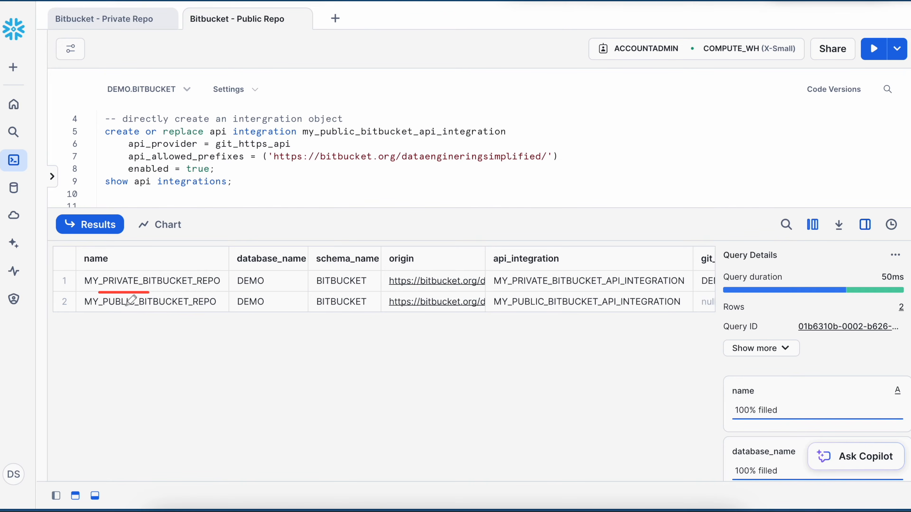
{"action": "left_click_drag", "start_coordinate": [100, 311], "coordinate": [147, 311]}
{"action": "mouse_move", "coordinate": [393, 290]}
{"action": "left_mouse_down"}
{"action": "mouse_move", "coordinate": [428, 289]}
{"action": "mouse_move", "coordinate": [426, 314]}
{"action": "left_mouse_up"}
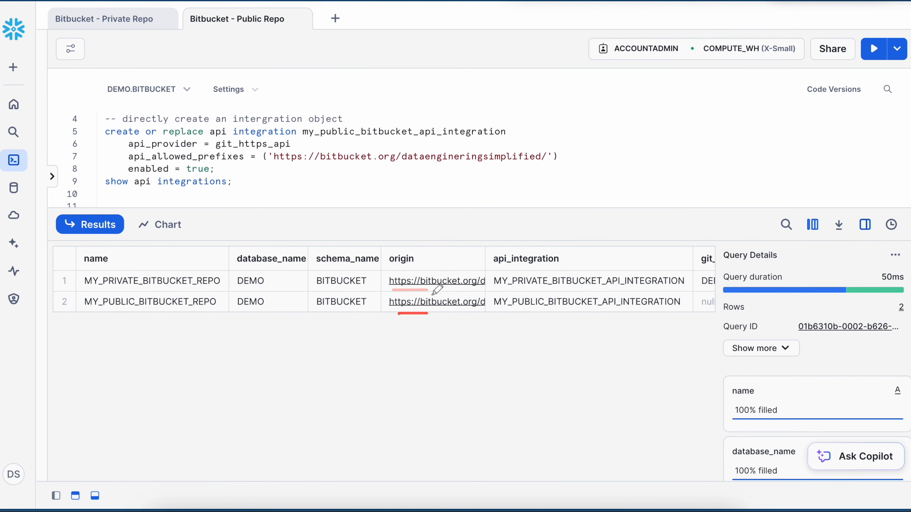
{"action": "left_click_drag", "start_coordinate": [485, 259], "coordinate": [685, 248]}
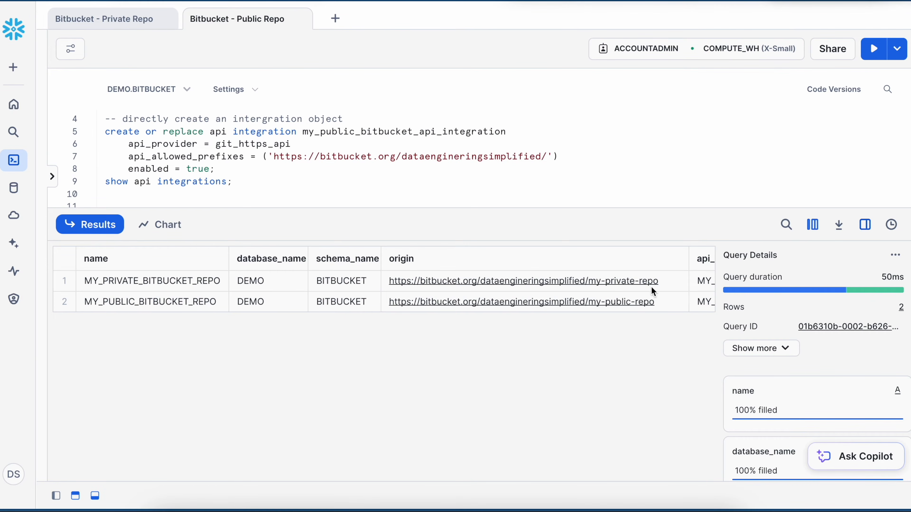
{"action": "scroll", "coordinate": [651, 286], "scroll_direction": "right", "scroll_amount": 15}
{"action": "mouse_move", "coordinate": [393, 293]}
{"action": "left_mouse_down"}
{"action": "mouse_move", "coordinate": [429, 293]}
{"action": "mouse_move", "coordinate": [432, 313]}
{"action": "left_mouse_up"}
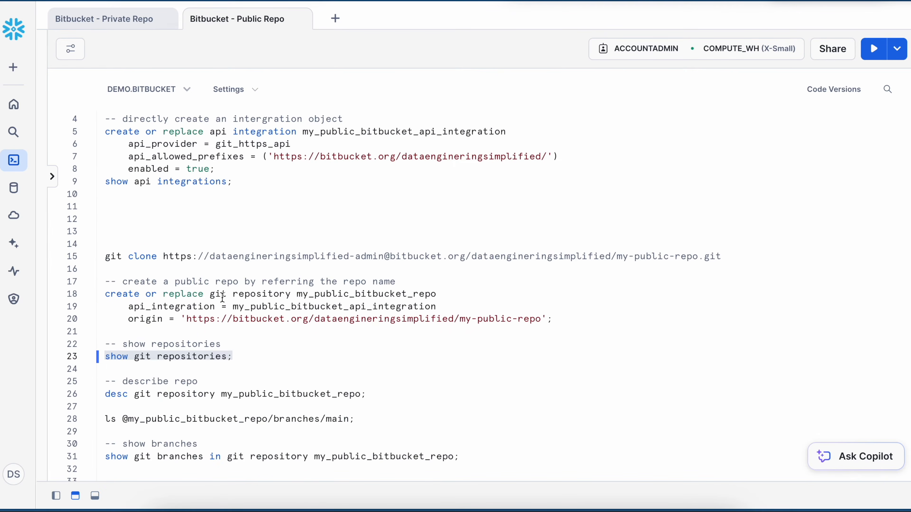
- Describe the Git repository my_public_bitbucket_repo and review its details
{"action": "scroll", "coordinate": [222, 297], "scroll_direction": "down", "scroll_amount": 3}
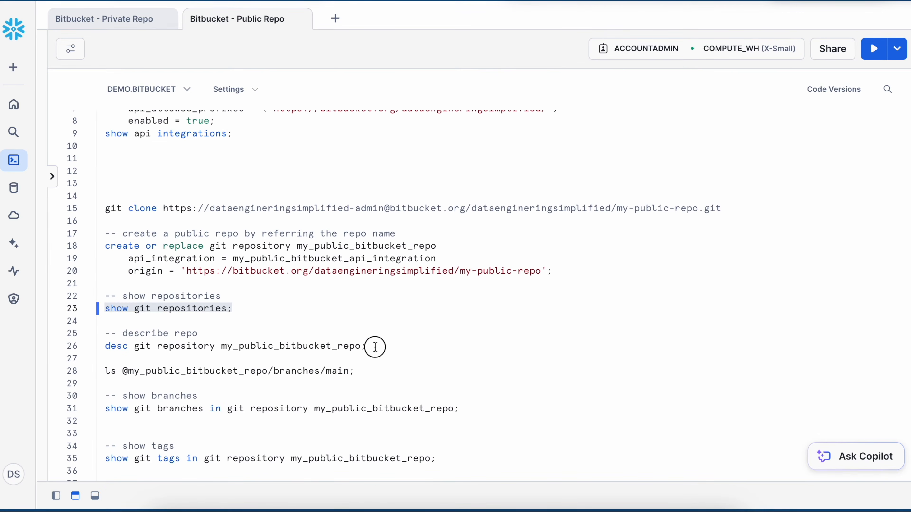
{"action": "left_click_drag", "start_coordinate": [374, 346], "coordinate": [89, 345]}
{"action": "left_click", "coordinate": [869, 60]}
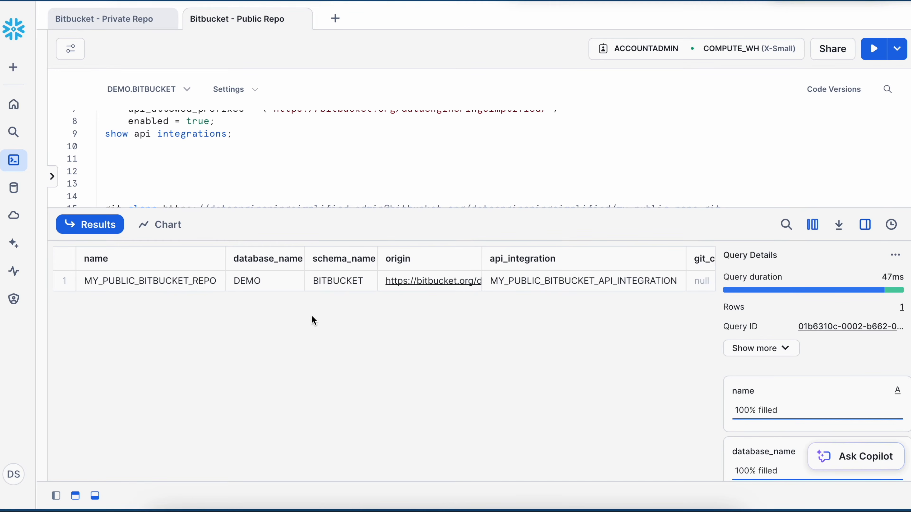
{"action": "left_click", "coordinate": [100, 229]}
- List the files in the main branch of my_public_bitbucket_repo with the ls statement
{"action": "scroll", "coordinate": [176, 313], "scroll_direction": "down", "scroll_amount": 2}
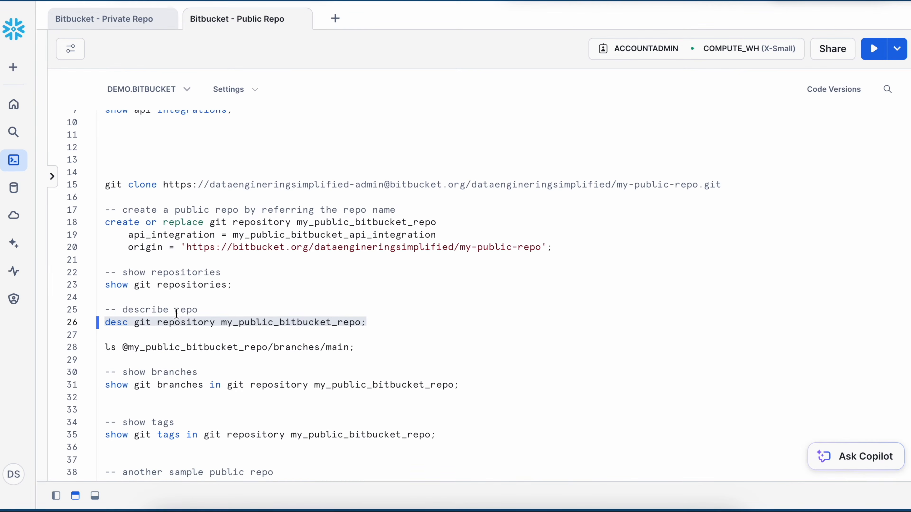
{"action": "left_click_drag", "start_coordinate": [354, 331], "coordinate": [80, 334]}
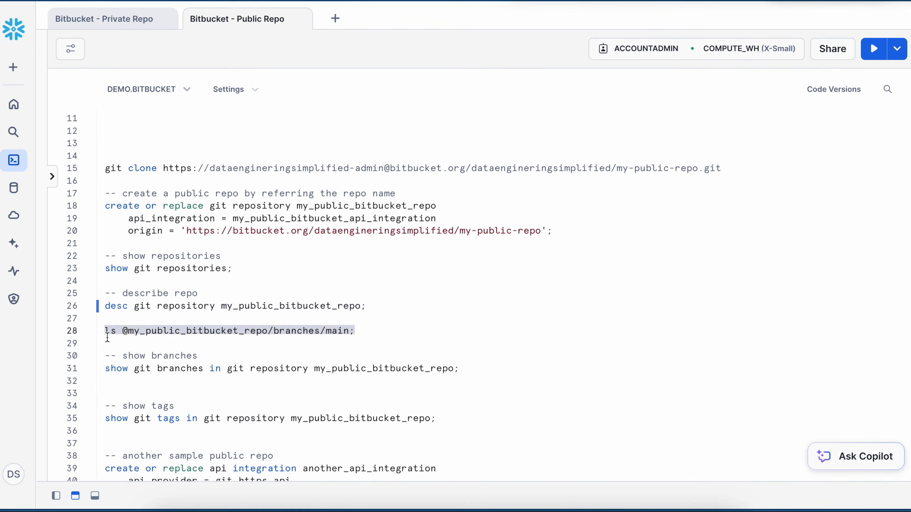
{"action": "double_click", "coordinate": [184, 331]}
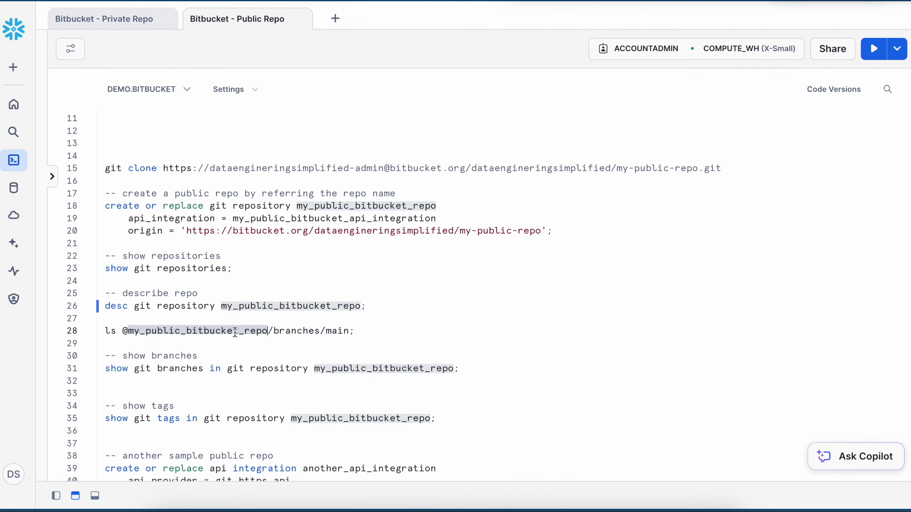
{"action": "double_click", "coordinate": [299, 331]}
{"action": "left_click_drag", "start_coordinate": [356, 331], "coordinate": [94, 332]}
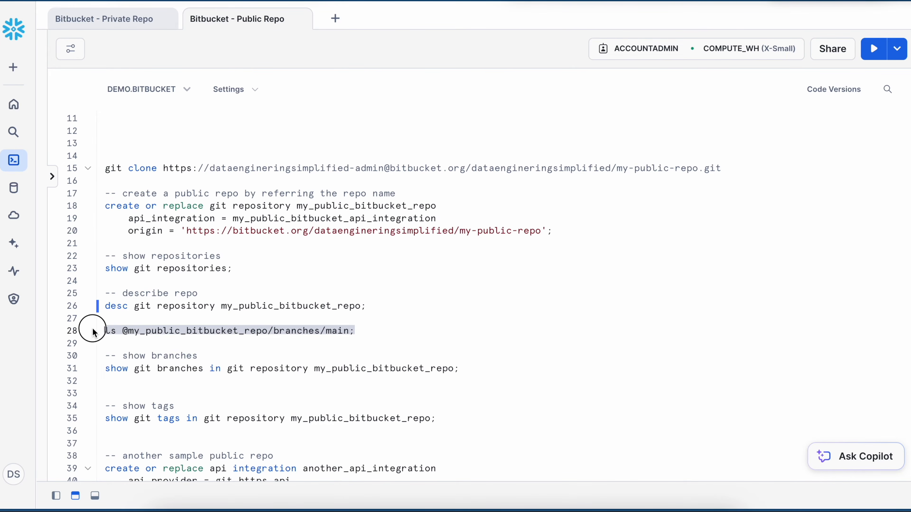
{"action": "left_click", "coordinate": [875, 50]}
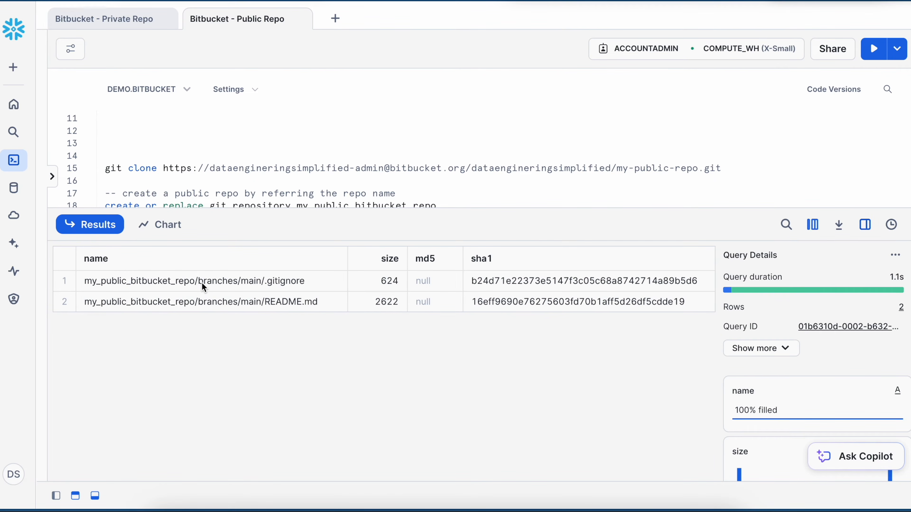
{"action": "left_click", "coordinate": [115, 229]}
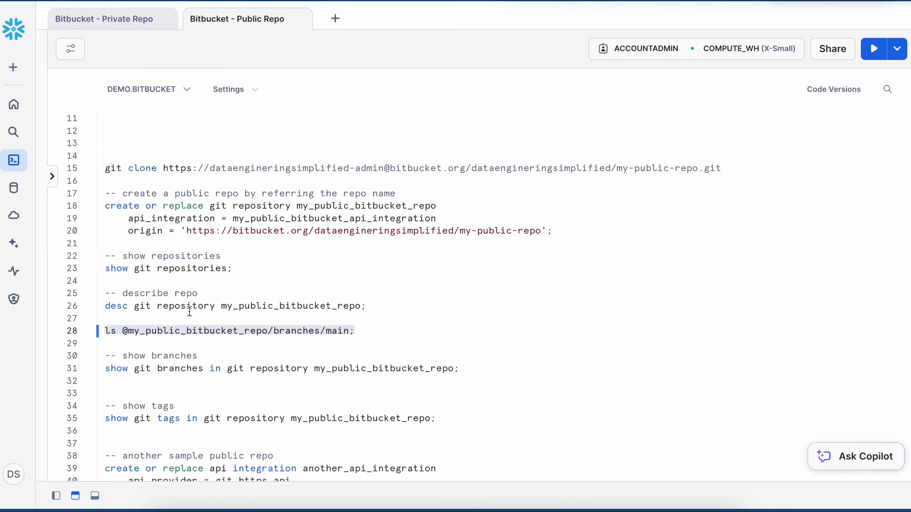
- Run the statement showing the Git branches in my_public_bitbucket_repo
{"action": "scroll", "coordinate": [190, 312], "scroll_direction": "down", "scroll_amount": 1}
{"action": "left_click_drag", "start_coordinate": [467, 364], "coordinate": [104, 361]}
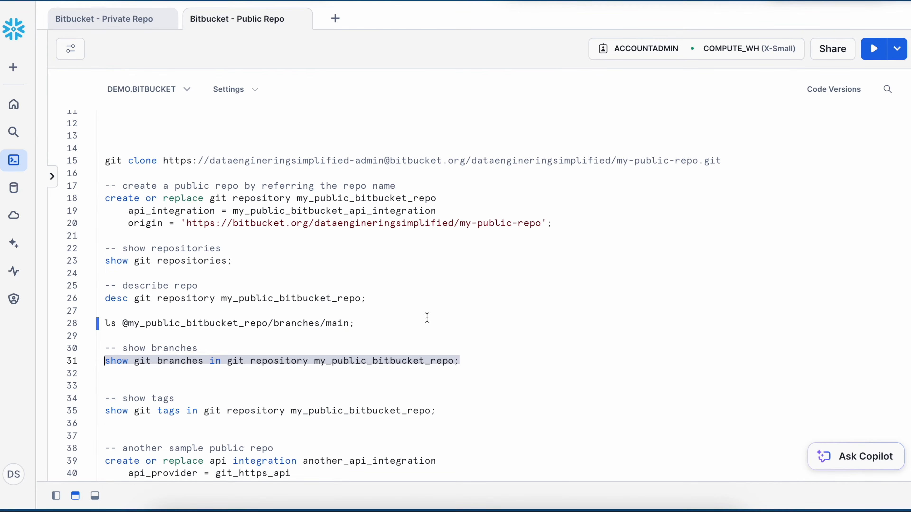
{"action": "double_click", "coordinate": [392, 360]}
{"action": "left_click_drag", "start_coordinate": [464, 360], "coordinate": [90, 368]}
{"action": "left_click", "coordinate": [874, 48]}
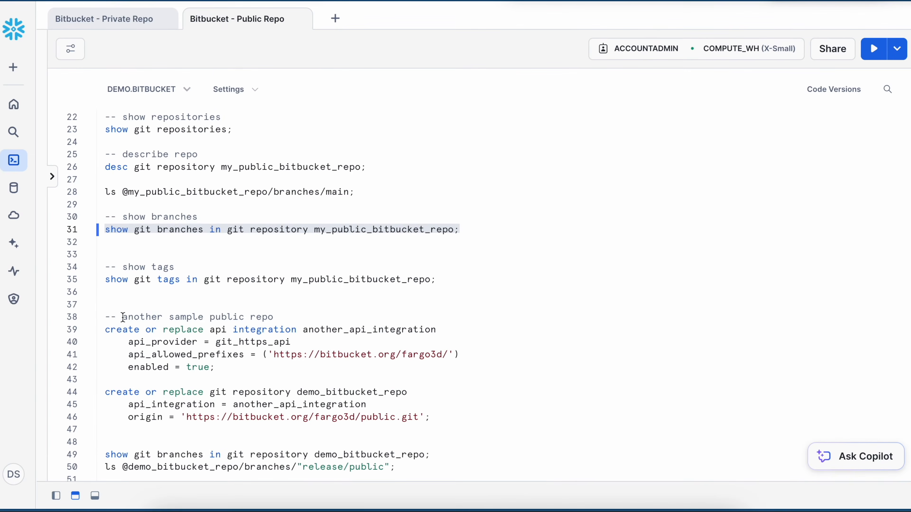
{"action": "left_click_drag", "start_coordinate": [123, 317], "coordinate": [275, 317]}
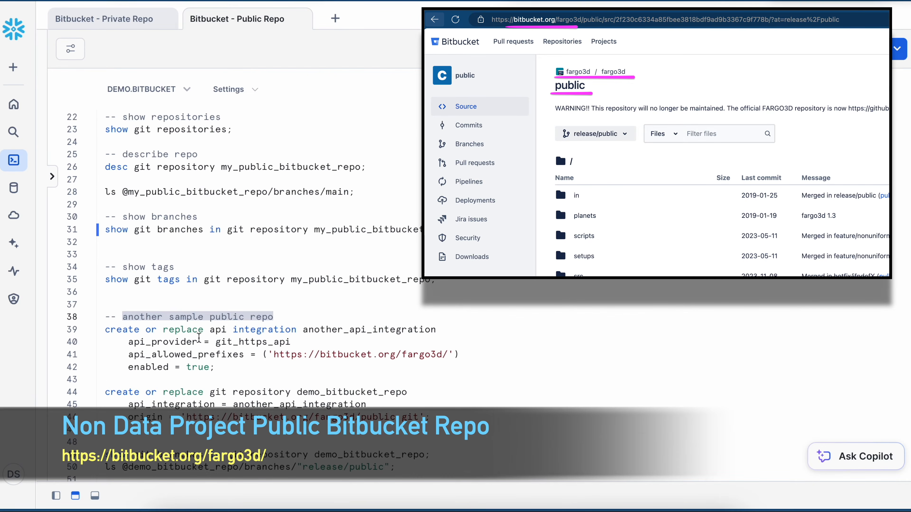
{"action": "double_click", "coordinate": [348, 329]}
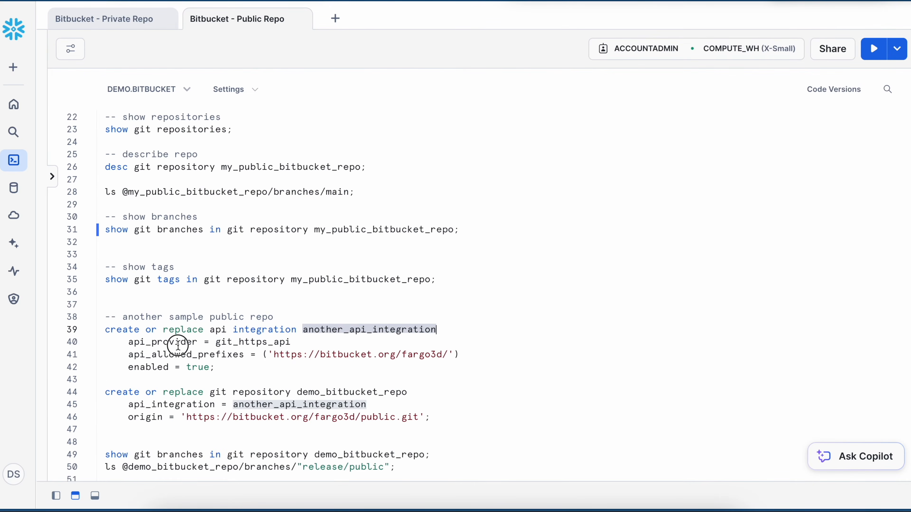
{"action": "left_click_drag", "start_coordinate": [178, 345], "coordinate": [323, 345]}
{"action": "left_click_drag", "start_coordinate": [168, 355], "coordinate": [472, 353]}
{"action": "left_click_drag", "start_coordinate": [215, 367], "coordinate": [81, 325]}
{"action": "left_click", "coordinate": [875, 49]}
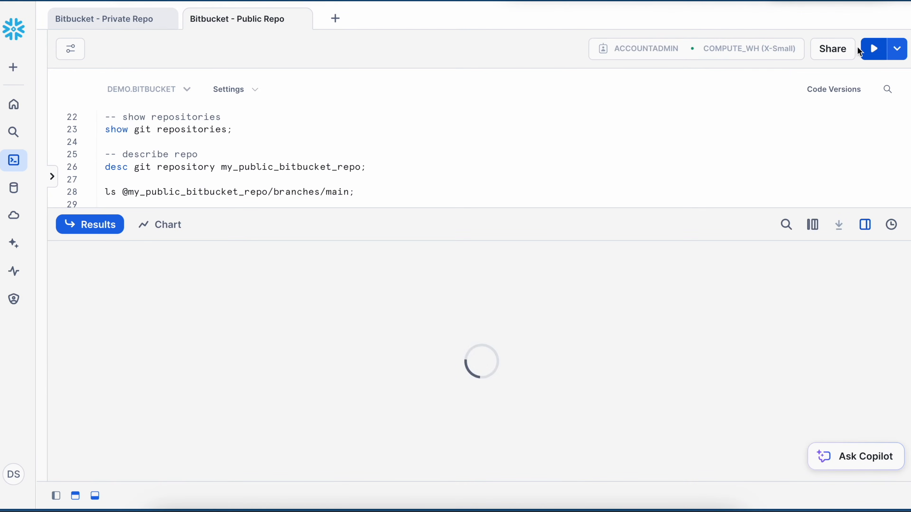
{"action": "left_click", "coordinate": [96, 229]}
{"action": "scroll", "coordinate": [216, 285], "scroll_direction": "down", "scroll_amount": 1}
{"action": "left_click_drag", "start_coordinate": [141, 388], "coordinate": [102, 354]}
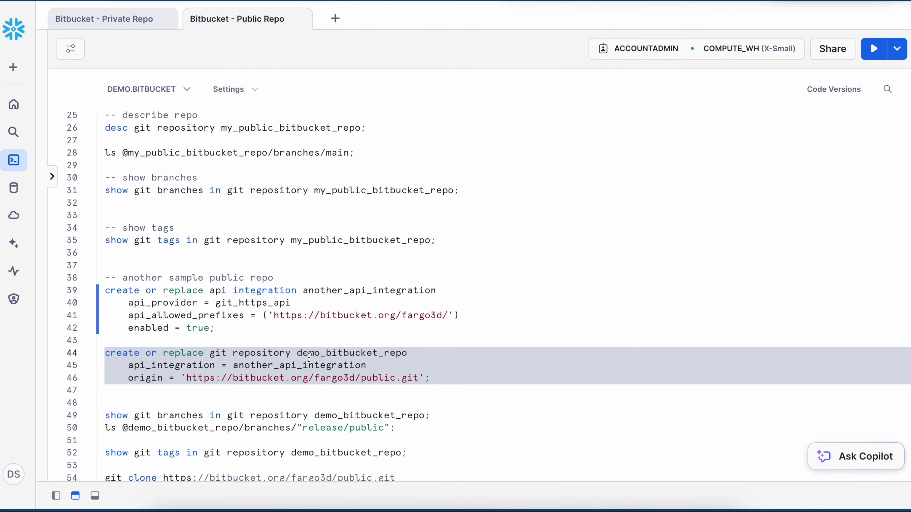
{"action": "double_click", "coordinate": [335, 353]}
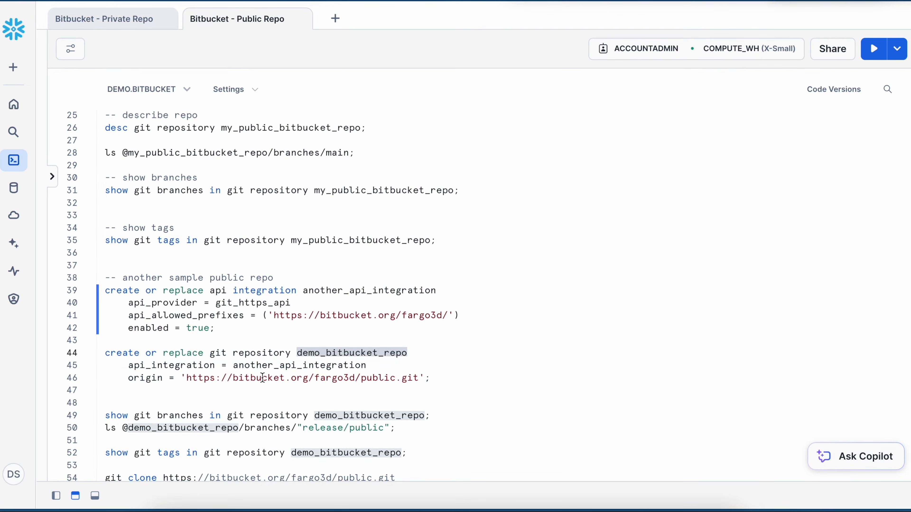
{"action": "left_click_drag", "start_coordinate": [186, 378], "coordinate": [104, 353]}
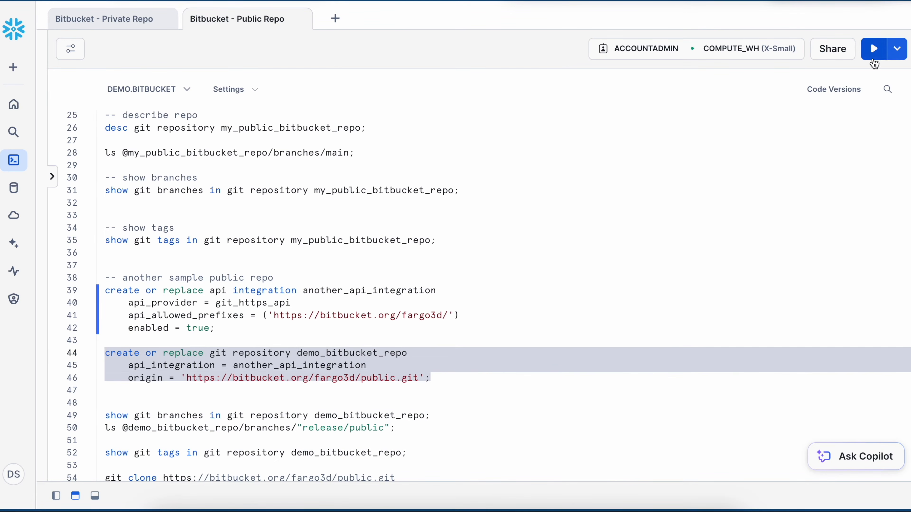
{"action": "left_click", "coordinate": [875, 48]}
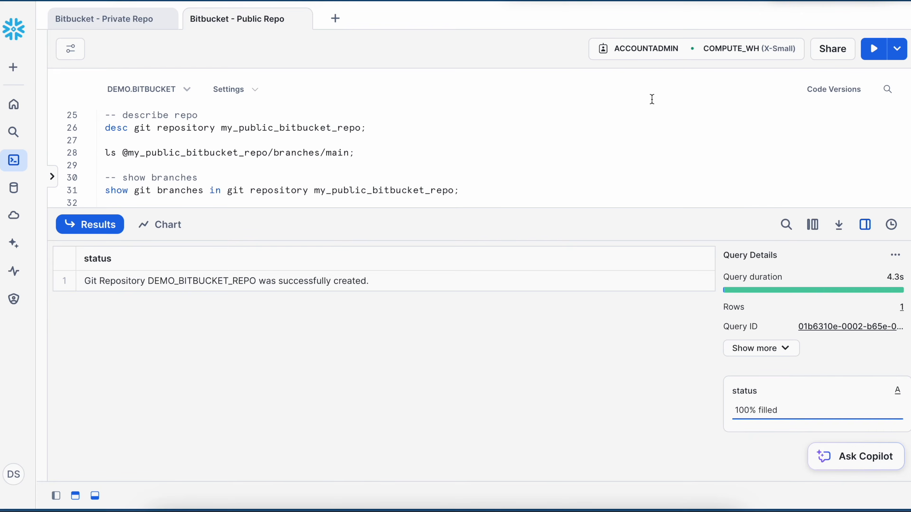
- Refresh the database objects and check the Git repositories listed under the BITBUCKET schema of DEMO
{"action": "left_click", "coordinate": [115, 226]}
{"action": "left_click", "coordinate": [54, 133]}
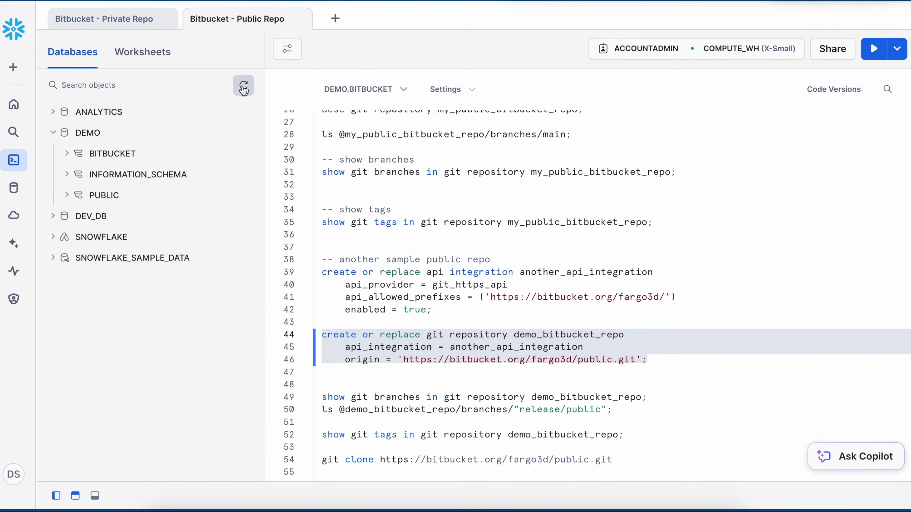
{"action": "left_click", "coordinate": [243, 88]}
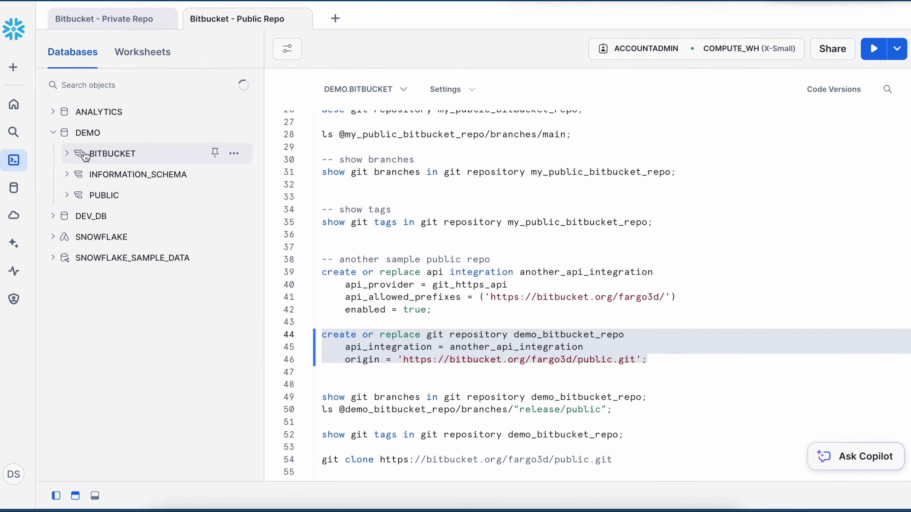
{"action": "left_click", "coordinate": [68, 154]}
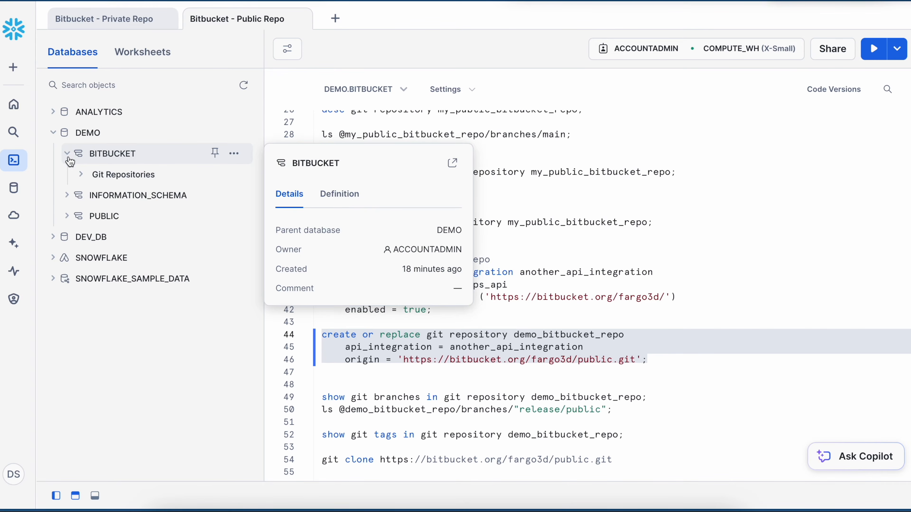
{"action": "left_click", "coordinate": [82, 175]}
{"action": "key", "text": "ctrl+a"}
{"action": "left_click_drag", "start_coordinate": [122, 227], "coordinate": [172, 226]}
{"action": "left_click_drag", "start_coordinate": [129, 247], "coordinate": [172, 247]}
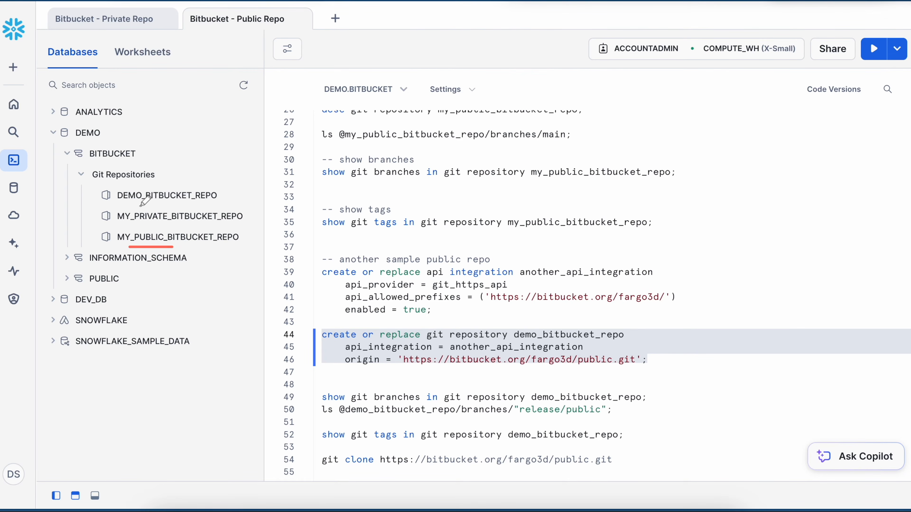
{"action": "left_click_drag", "start_coordinate": [131, 205], "coordinate": [174, 205]}
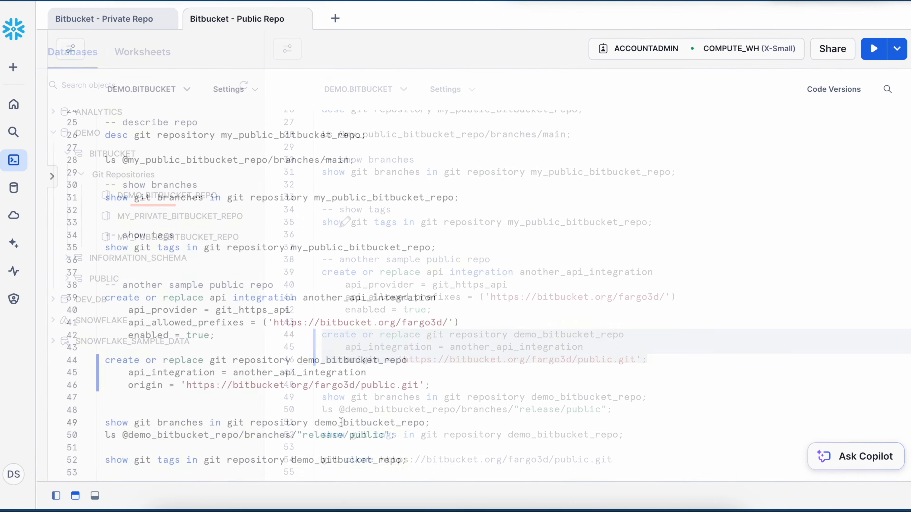
- Run the statement showing the Git branches in demo_bitbucket_repo and examine the branch path
{"action": "double_click", "coordinate": [327, 423]}
{"action": "left_click", "coordinate": [431, 423]}
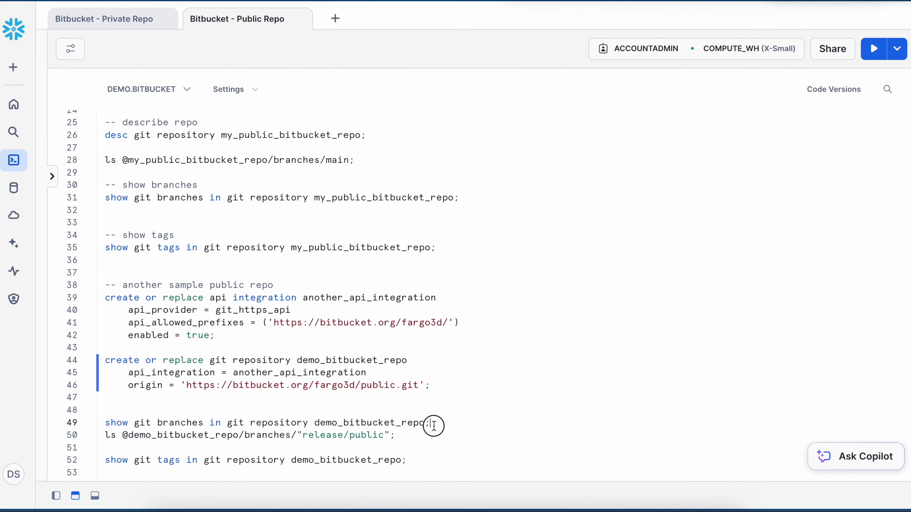
{"action": "key", "text": "shift+Home"}
{"action": "left_click", "coordinate": [873, 49]}
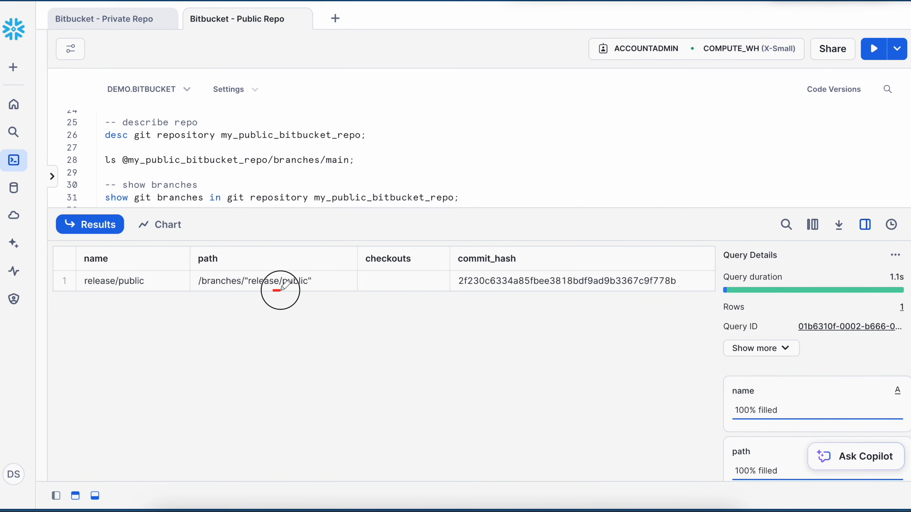
{"action": "left_click_drag", "start_coordinate": [241, 266], "coordinate": [245, 274]}
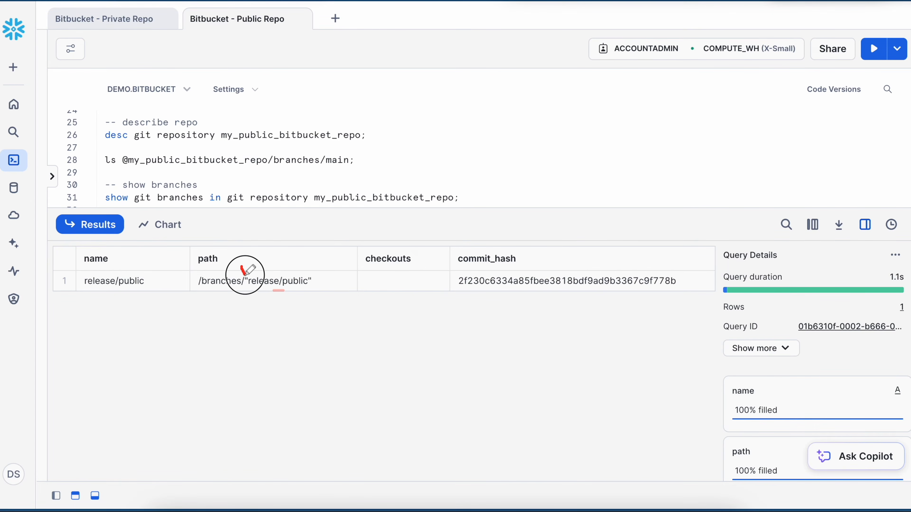
- List the files in the "release/public" branch of demo_bitbucket_repo and browse them
{"action": "left_click", "coordinate": [122, 230]}
{"action": "scroll", "coordinate": [180, 407], "scroll_direction": "down", "scroll_amount": 1}
{"action": "left_click_drag", "start_coordinate": [401, 408], "coordinate": [95, 417]}
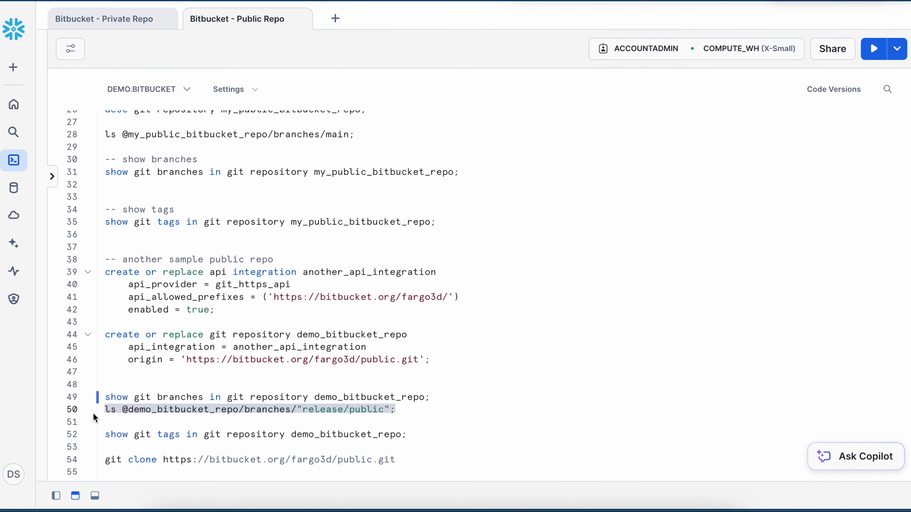
{"action": "left_click", "coordinate": [878, 51]}
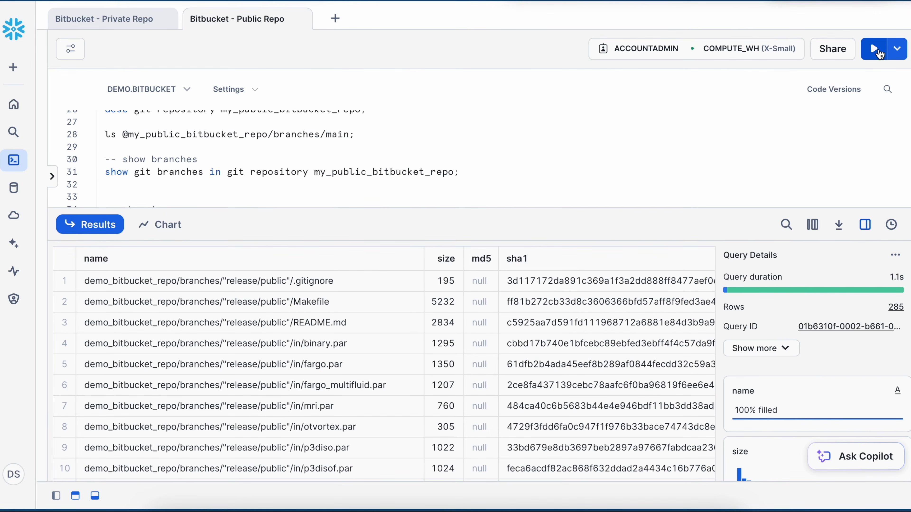
{"action": "scroll", "coordinate": [370, 377], "scroll_direction": "down", "scroll_amount": 15}
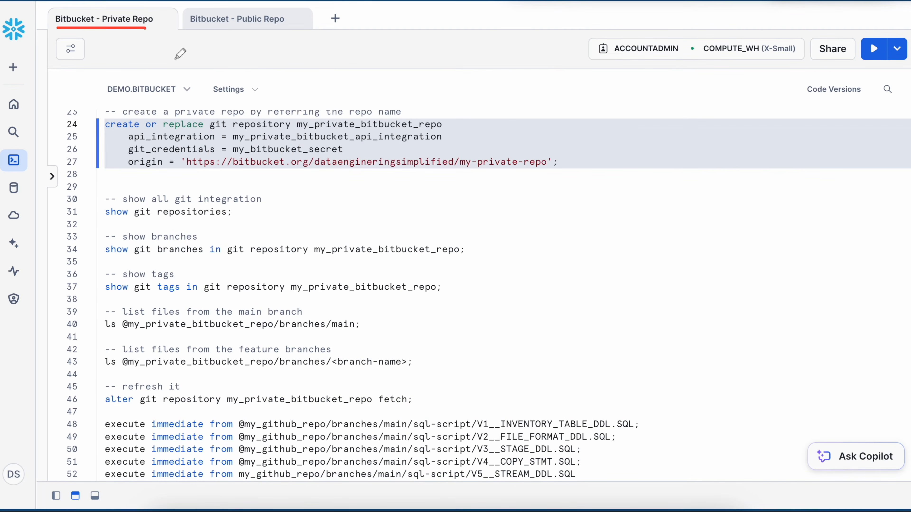
- In the Bitbucket - Private Repo worksheet, show the Git branches in my_private_bitbucket_repo and review their names and paths
{"action": "left_click", "coordinate": [151, 254]}
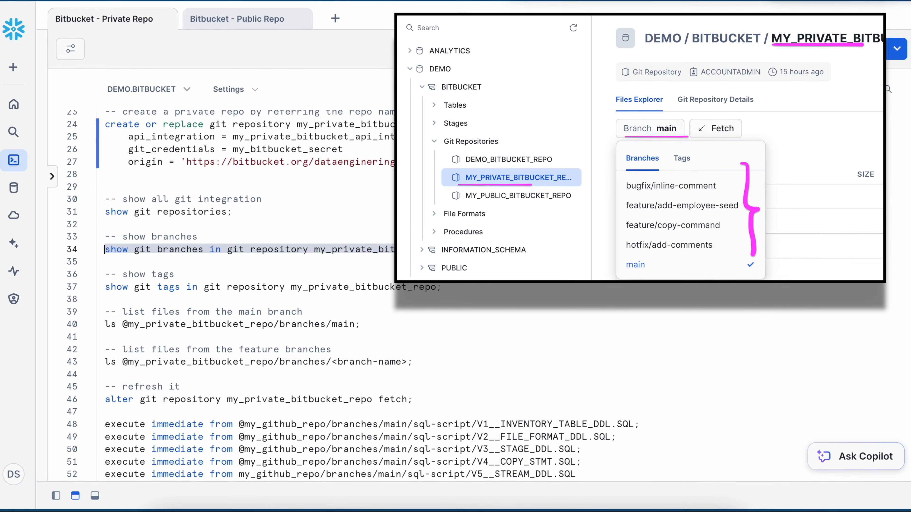
{"action": "left_click_drag", "start_coordinate": [105, 261], "coordinate": [428, 260]}
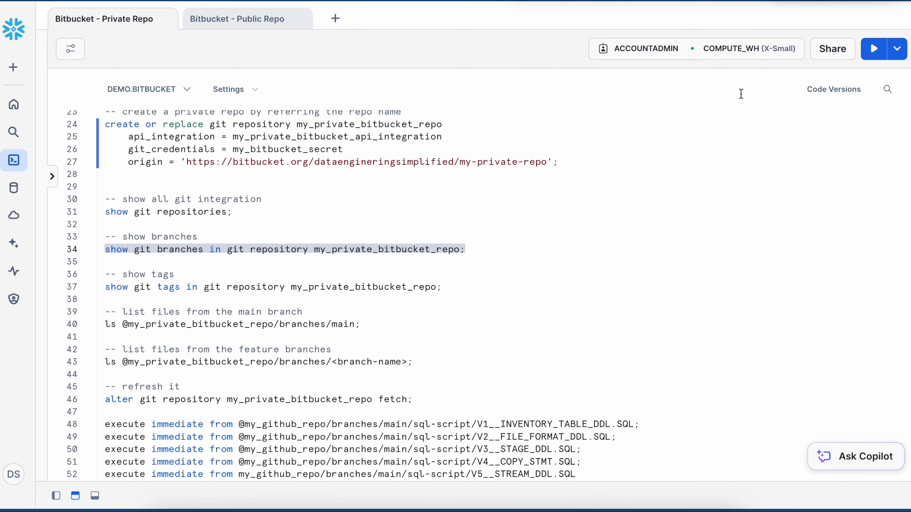
{"action": "left_click", "coordinate": [875, 50]}
{"action": "mouse_move", "coordinate": [192, 250]}
{"action": "left_mouse_down"}
{"action": "mouse_move", "coordinate": [204, 297]}
{"action": "mouse_move", "coordinate": [193, 356]}
{"action": "left_mouse_up"}
{"action": "mouse_move", "coordinate": [387, 253]}
{"action": "left_mouse_down"}
{"action": "mouse_move", "coordinate": [411, 291]}
{"action": "mouse_move", "coordinate": [385, 366]}
{"action": "left_mouse_up"}
- Run the statement showing the Git tags in my_private_bitbucket_repo and review the tag names and paths
{"action": "left_click", "coordinate": [92, 210]}
{"action": "left_click_drag", "start_coordinate": [448, 286], "coordinate": [105, 287]}
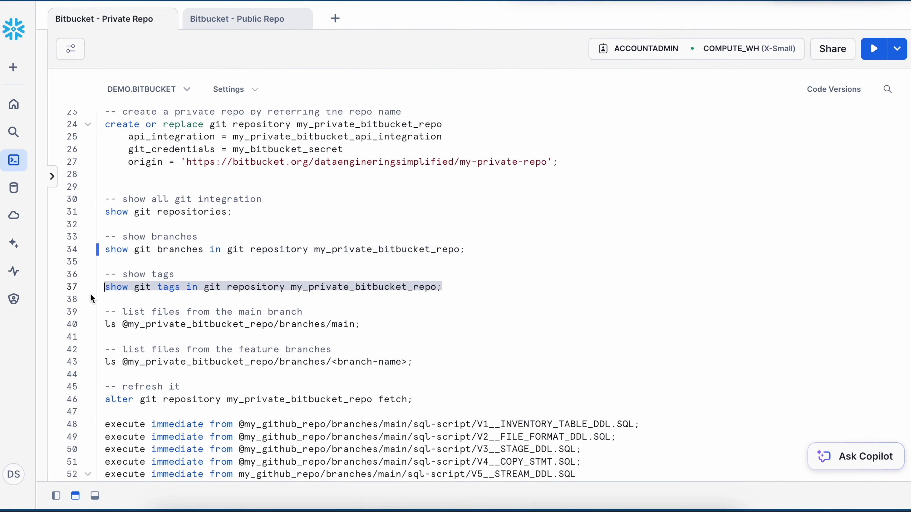
{"action": "left_click", "coordinate": [874, 49]}
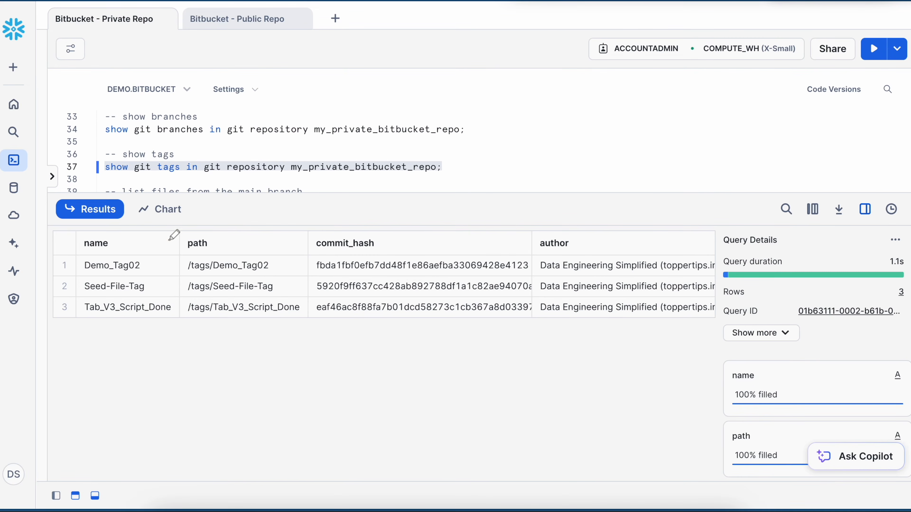
{"action": "mouse_move", "coordinate": [150, 243]}
{"action": "left_mouse_down"}
{"action": "mouse_move", "coordinate": [159, 309]}
{"action": "mouse_move", "coordinate": [152, 317]}
{"action": "left_mouse_up"}
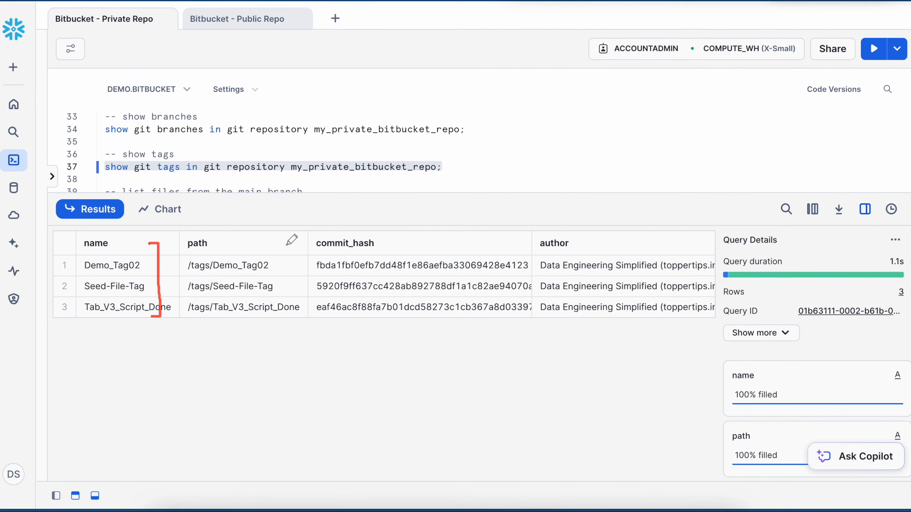
{"action": "mouse_move", "coordinate": [286, 245]}
{"action": "left_mouse_down"}
{"action": "mouse_move", "coordinate": [288, 323]}
{"action": "mouse_move", "coordinate": [266, 323]}
{"action": "left_mouse_up"}
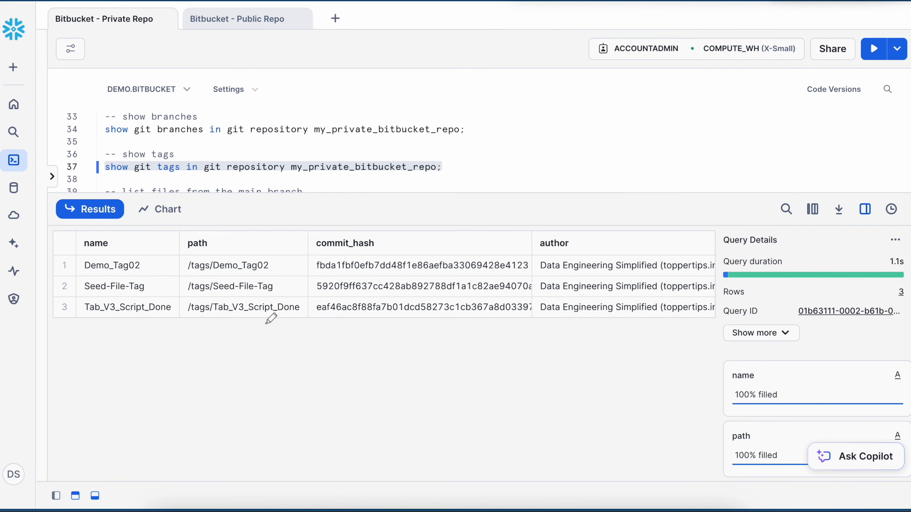
- List the files in the main branch of my_private_bitbucket_repo with the ls statement
{"action": "left_click", "coordinate": [95, 213]}
{"action": "left_click_drag", "start_coordinate": [363, 197], "coordinate": [105, 197]}
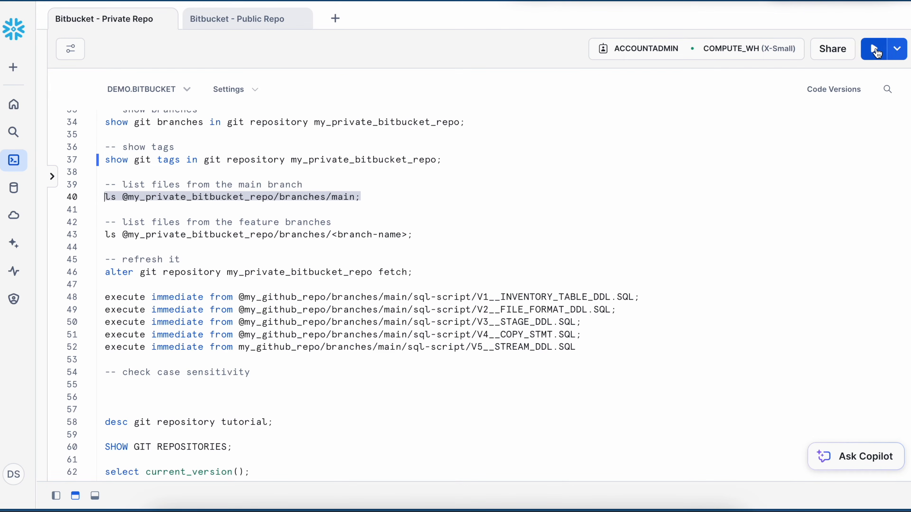
{"action": "left_click", "coordinate": [875, 50]}
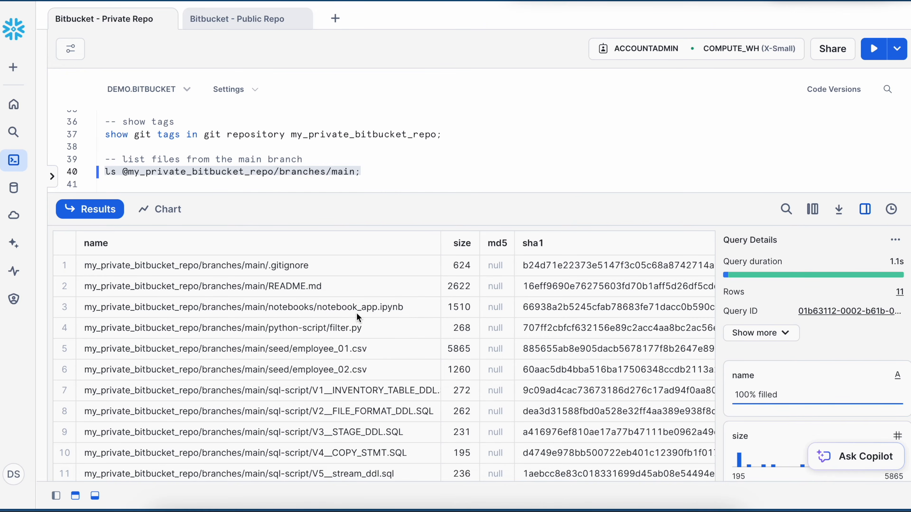
- Show the branches of my_private_bitbucket_repo again and get the path value of the bugfix/inline-comment branch for the feature-branch listing
{"action": "left_click", "coordinate": [94, 209]}
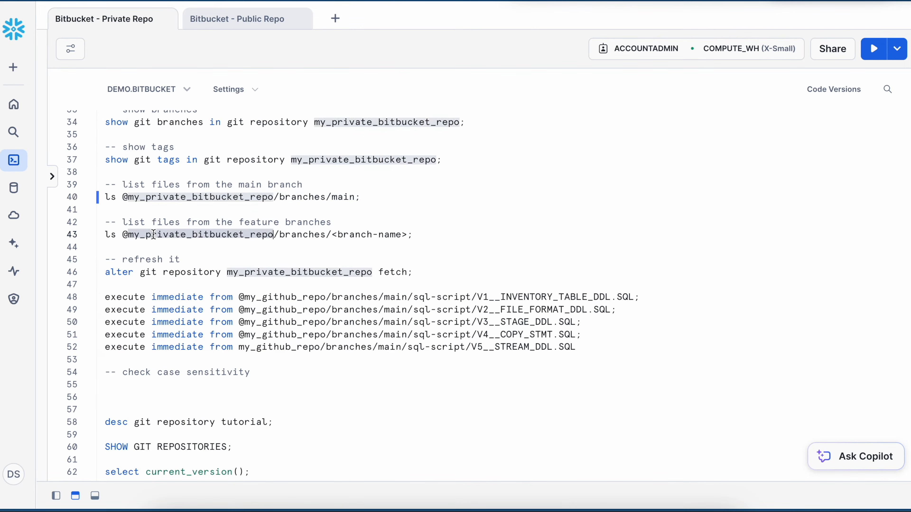
{"action": "left_click_drag", "start_coordinate": [331, 235], "coordinate": [408, 235]}
{"action": "left_click_drag", "start_coordinate": [471, 123], "coordinate": [61, 123]}
{"action": "left_click", "coordinate": [873, 48]}
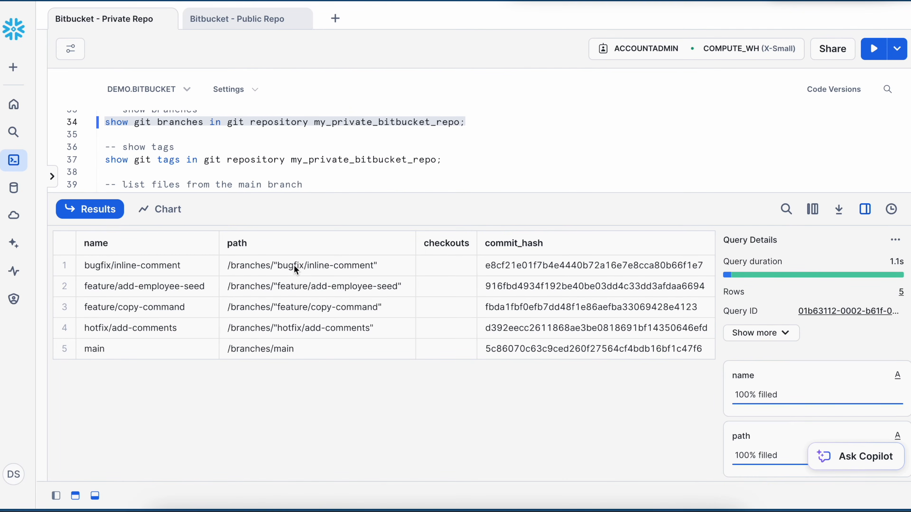
{"action": "left_click", "coordinate": [310, 267]}
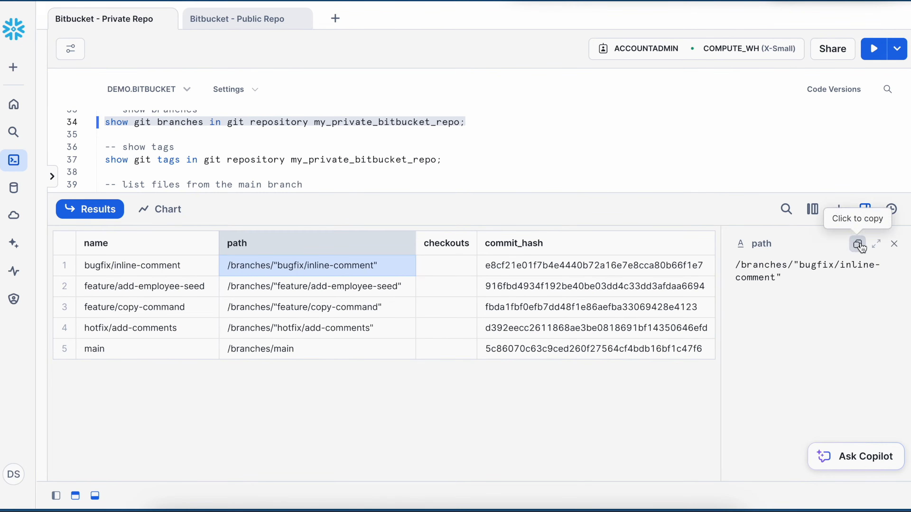
- Replace the branch placeholder in the feature-branch ls statement with "bugfix/inline-comment" and run it to list that branch's files
{"action": "left_click", "coordinate": [111, 210]}
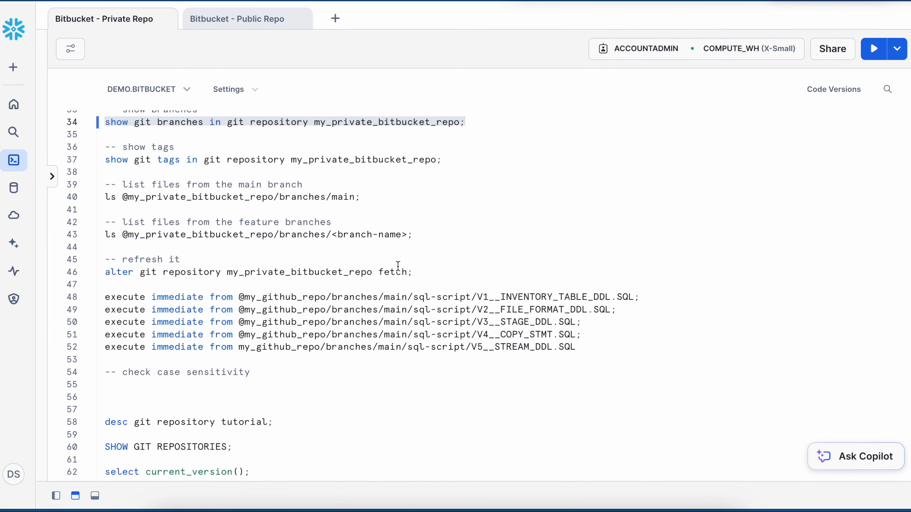
{"action": "left_click_drag", "start_coordinate": [281, 237], "coordinate": [402, 234]}
{"action": "type", "text": "/branches/\"bugfix/inline-comment\""}
{"action": "left_click", "coordinate": [284, 233]}
{"action": "key", "text": "BackSpace"}
{"action": "left_click_drag", "start_coordinate": [481, 234], "coordinate": [94, 229]}
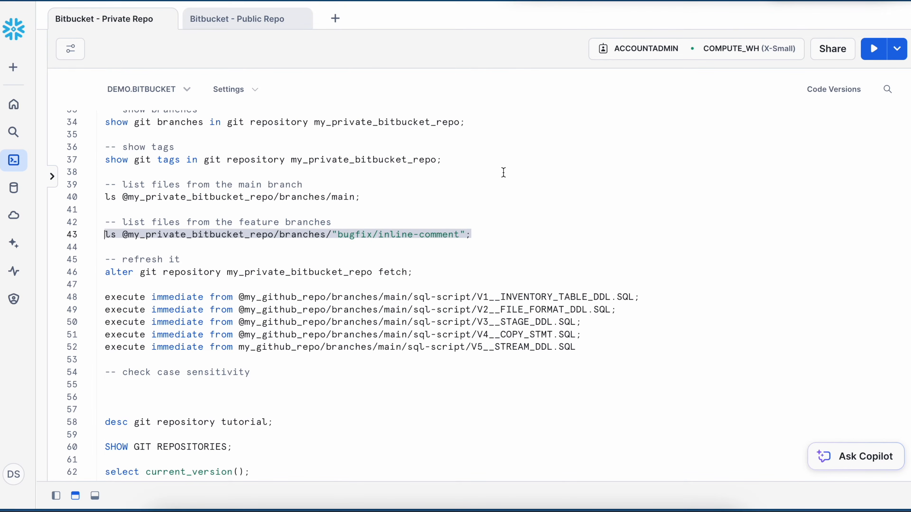
{"action": "left_click", "coordinate": [874, 50]}
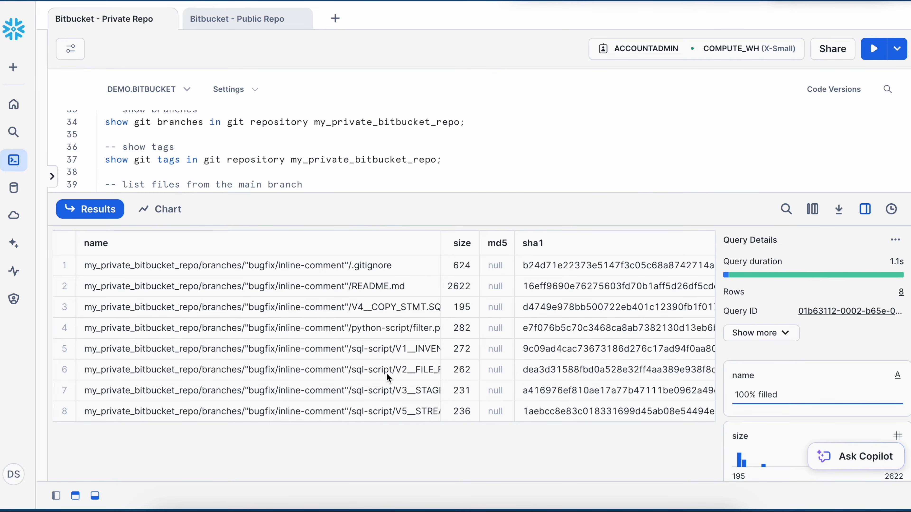
- Examine each part of the alter git repository my_private_bitbucket_repo fetch statement and leave the whole statement selected
{"action": "left_click", "coordinate": [112, 211]}
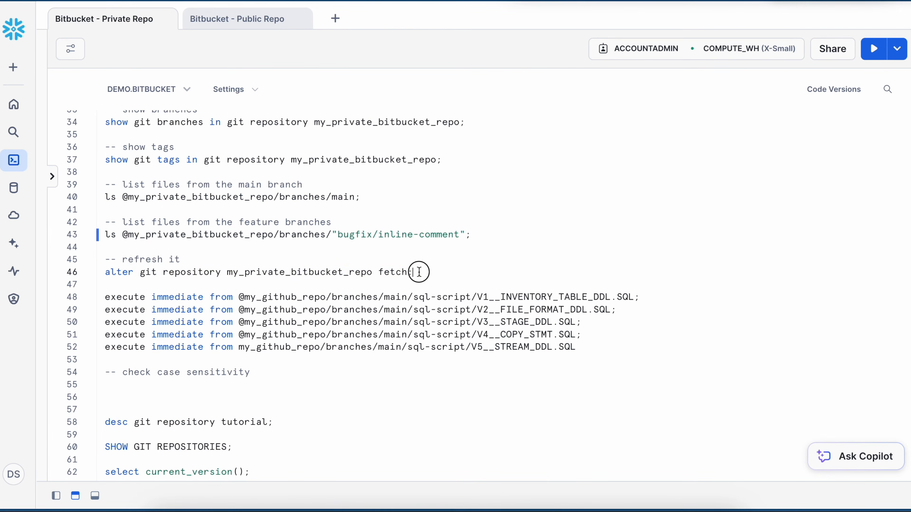
{"action": "left_click_drag", "start_coordinate": [416, 272], "coordinate": [106, 272]}
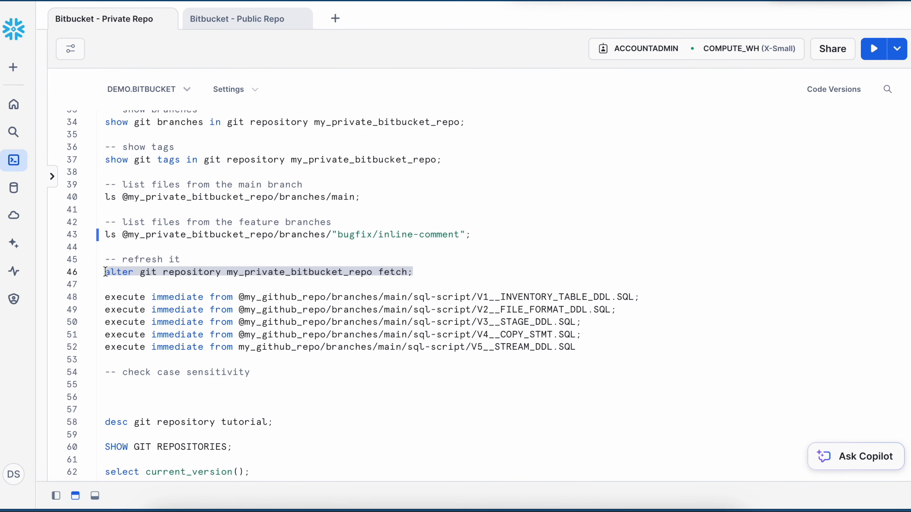
{"action": "double_click", "coordinate": [269, 273]}
{"action": "double_click", "coordinate": [126, 273]}
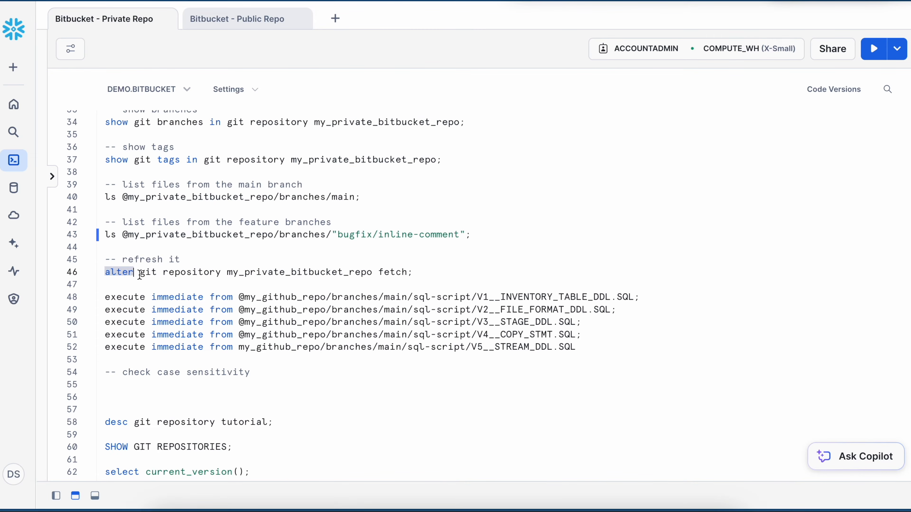
{"action": "double_click", "coordinate": [143, 273]}
{"action": "double_click", "coordinate": [189, 274]}
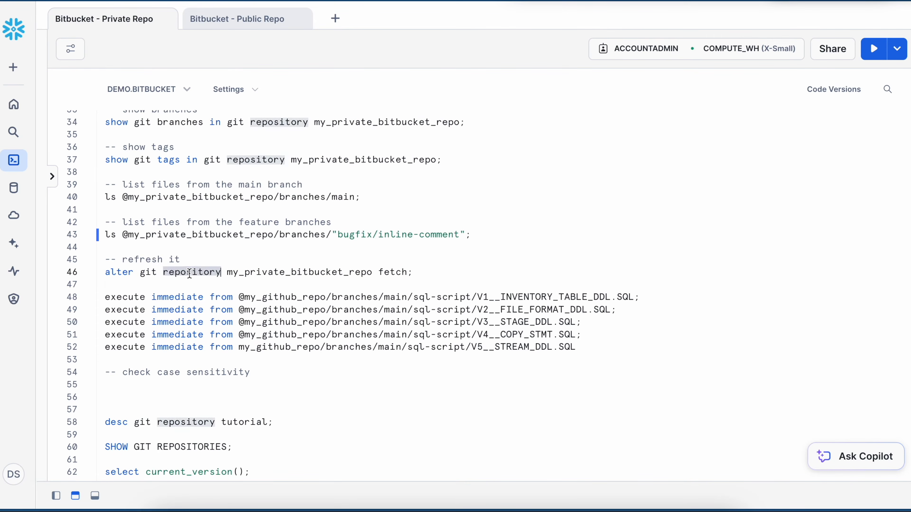
{"action": "double_click", "coordinate": [258, 276]}
{"action": "double_click", "coordinate": [392, 273]}
{"action": "left_click_drag", "start_coordinate": [418, 273], "coordinate": [99, 276]}
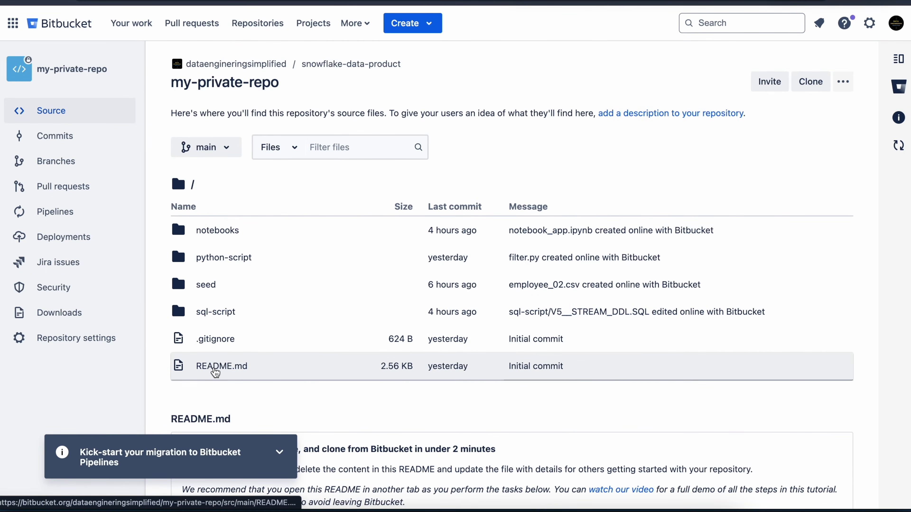
- Switch to Bitbucket, add the line "Minor Changes..." to README.md in my-private-repo, and commit it to the main branch
{"action": "left_click", "coordinate": [215, 369]}
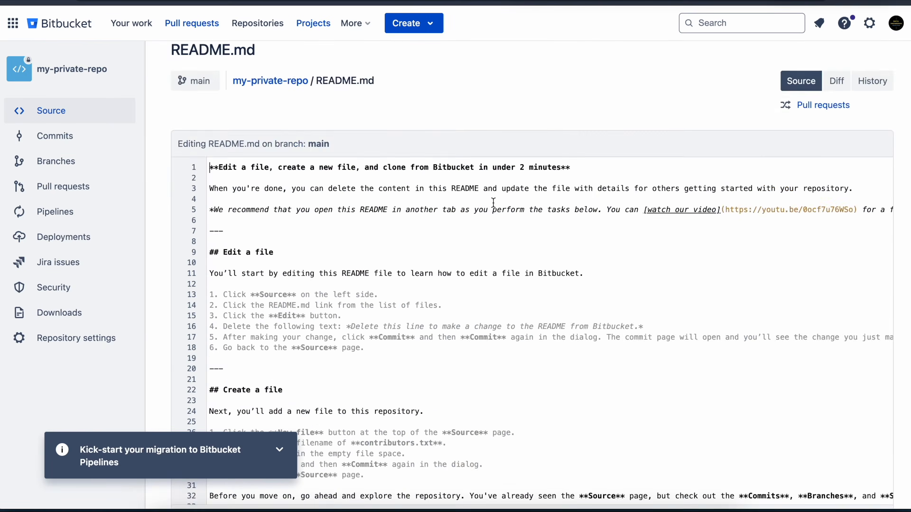
{"action": "left_click", "coordinate": [230, 114]}
{"action": "key", "text": "Return"}
{"action": "type", "text": "Minor Changes..."}
{"action": "left_click", "coordinate": [833, 459]}
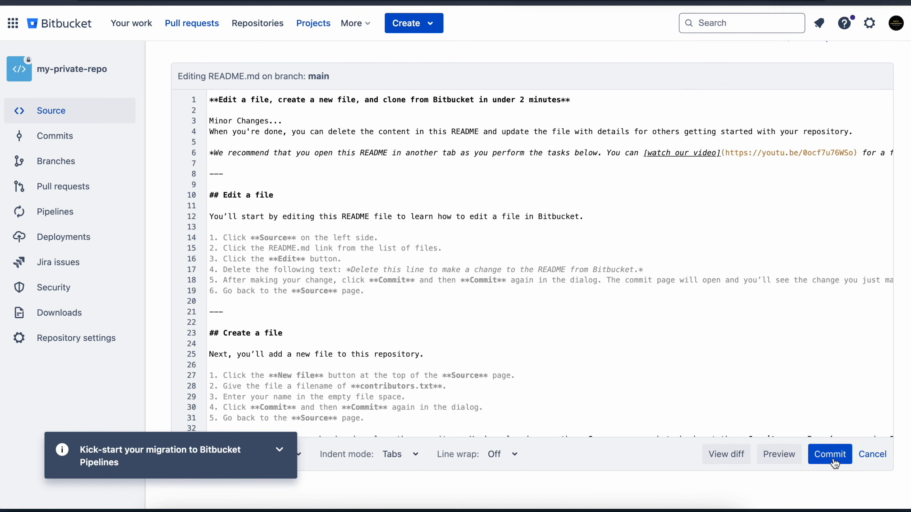
{"action": "left_click", "coordinate": [294, 301]}
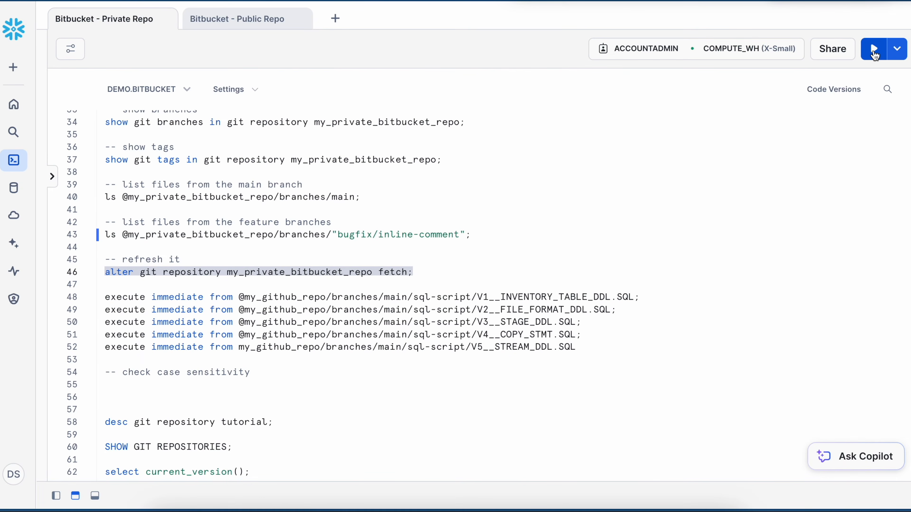
- Back in Snowflake, run the selected statement to fetch the latest changes into my_private_bitbucket_repo
{"action": "left_click", "coordinate": [874, 54]}
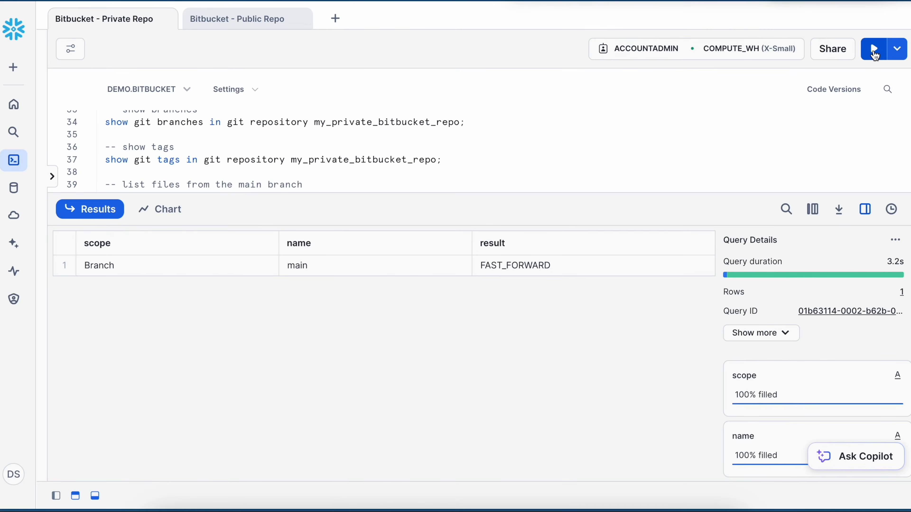